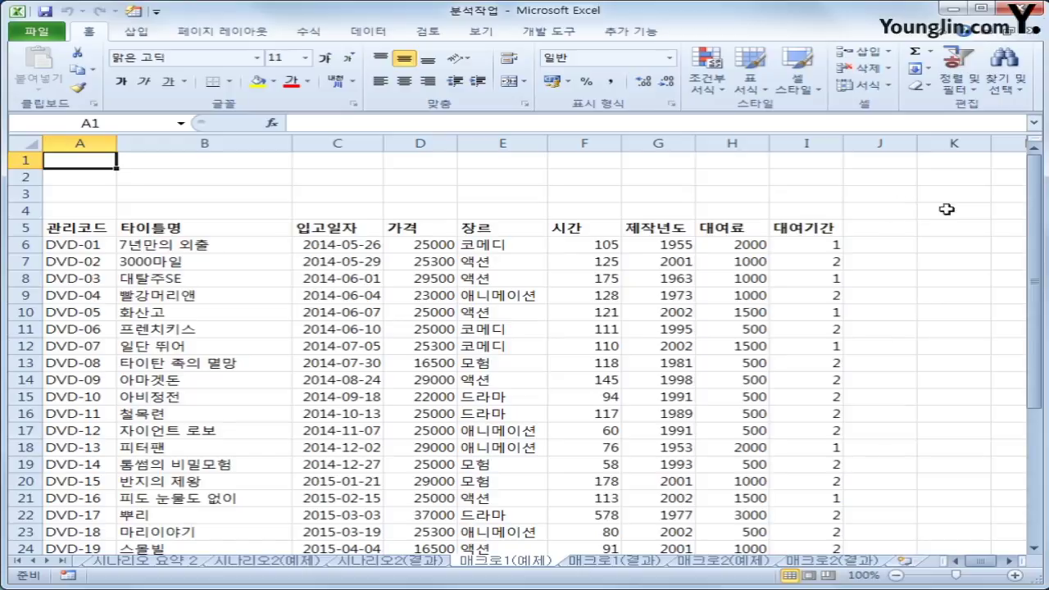
Select empty cell K1 outside the DVD table and bring up the macro recording commands
left_click(954, 177)
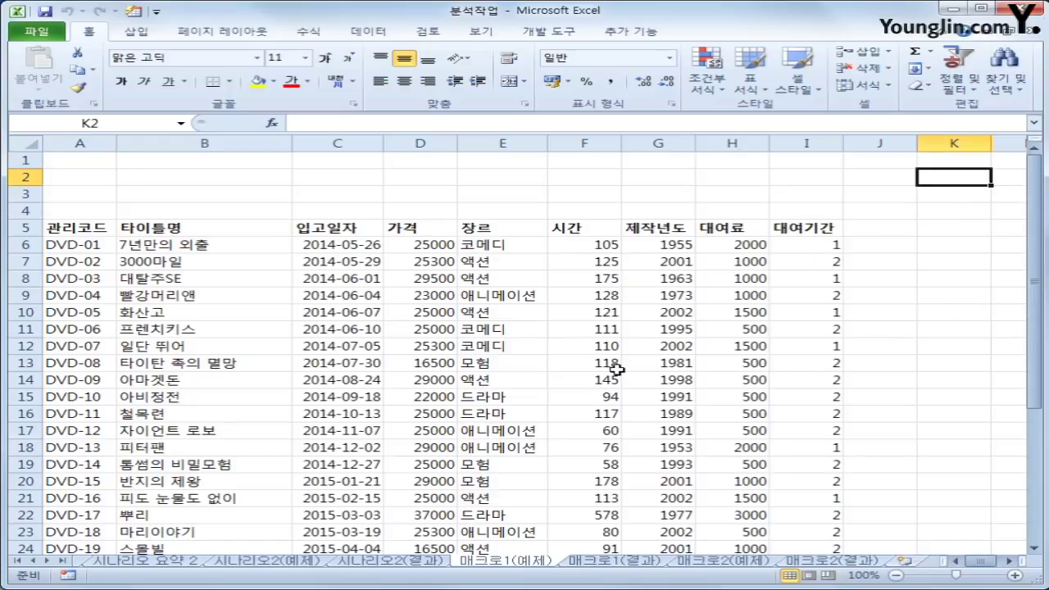
left_click(340, 278)
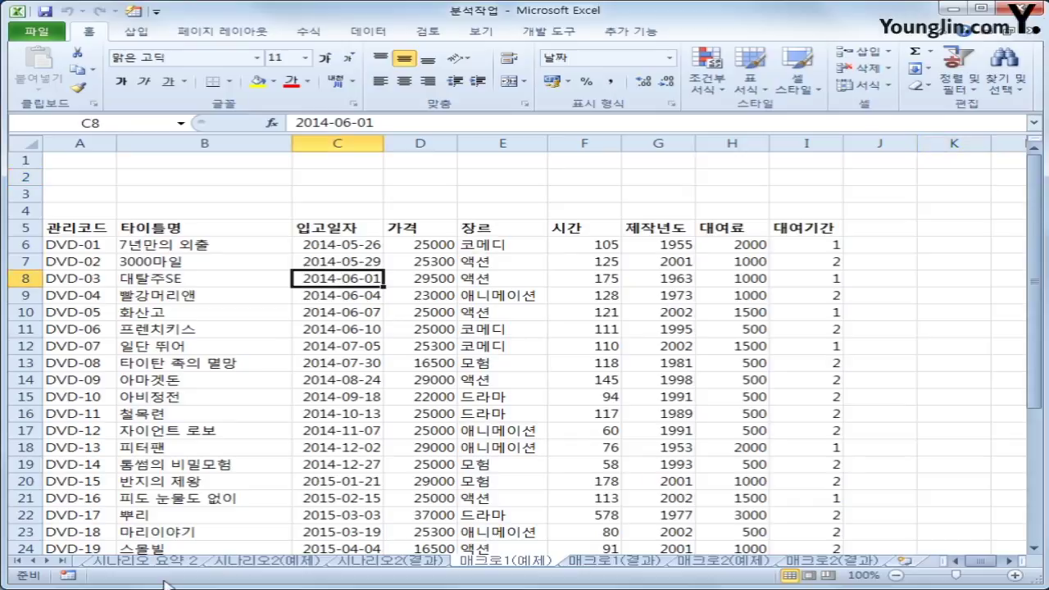
left_click(958, 193)
left_click(952, 163)
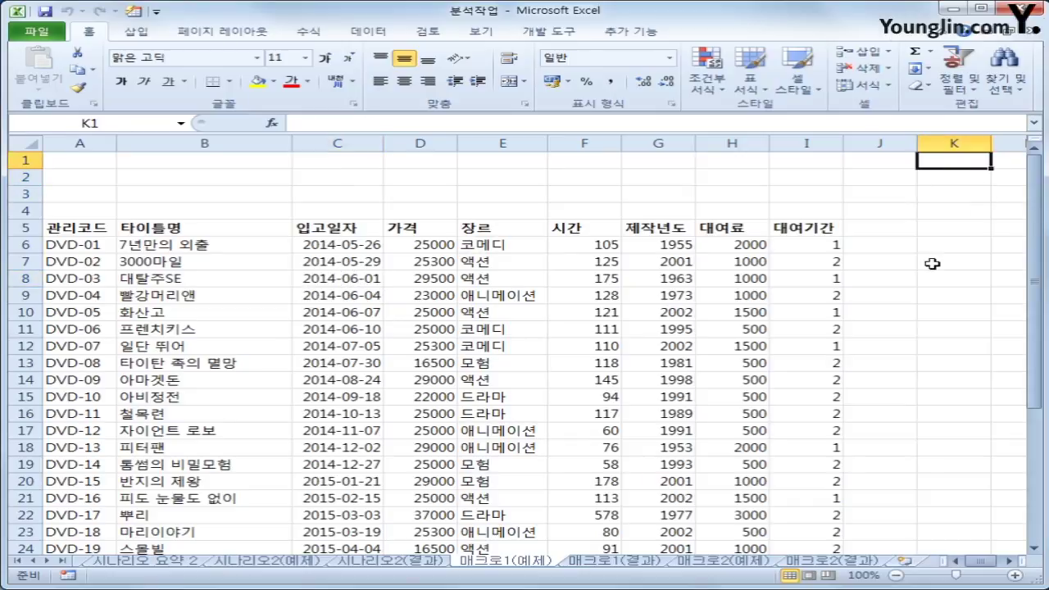
left_click(544, 32)
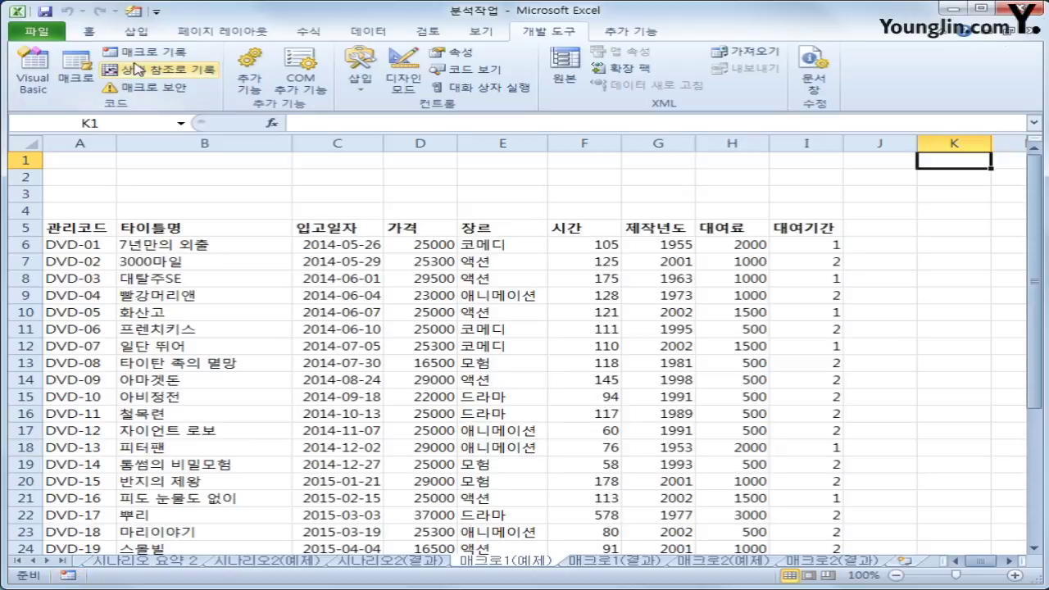
key("ctrl+2")
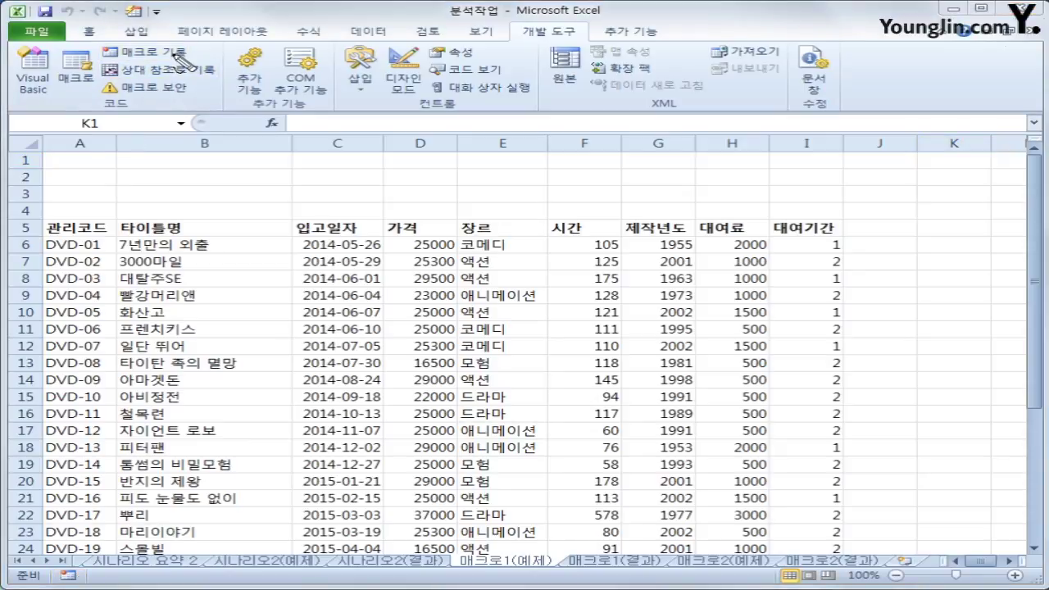
mouse_move(168, 66)
left_mouse_down()
mouse_move(97, 56)
mouse_move(172, 56)
left_mouse_up()
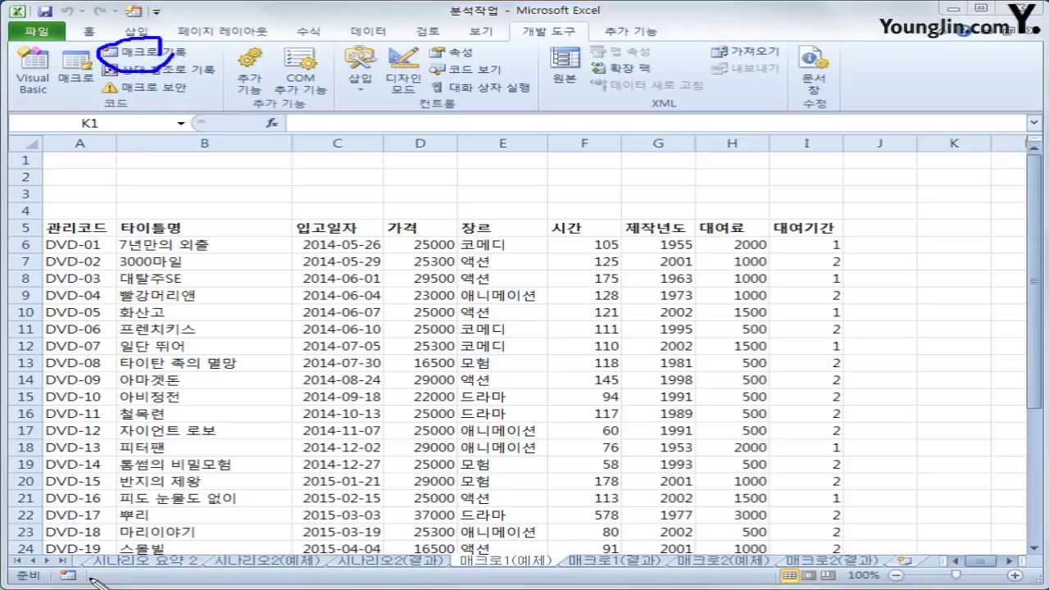
mouse_move(94, 577)
left_mouse_down()
mouse_move(51, 574)
mouse_move(89, 560)
mouse_move(98, 579)
left_mouse_up()
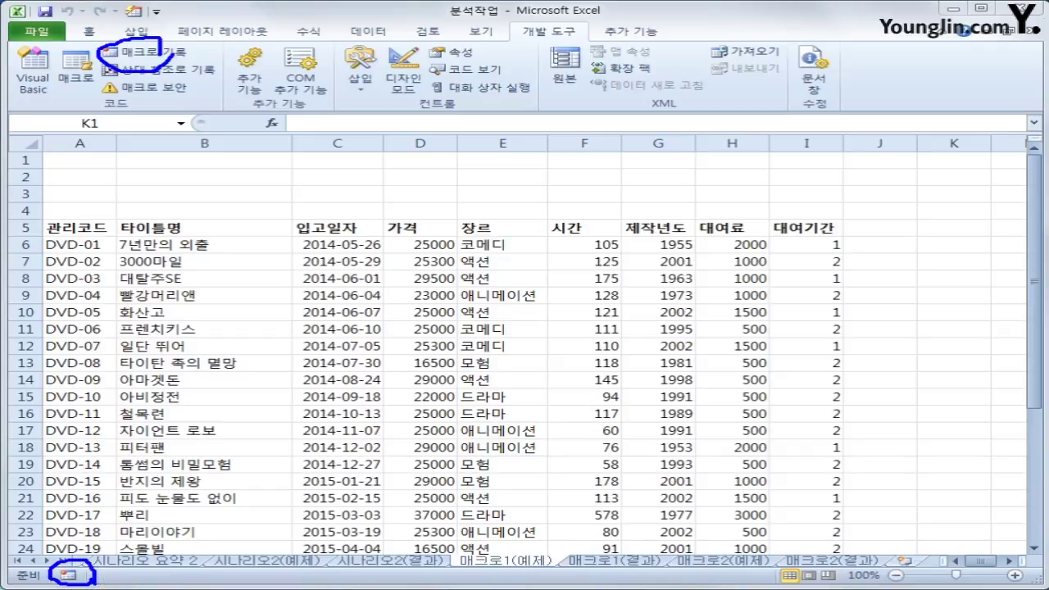
key("Escape")
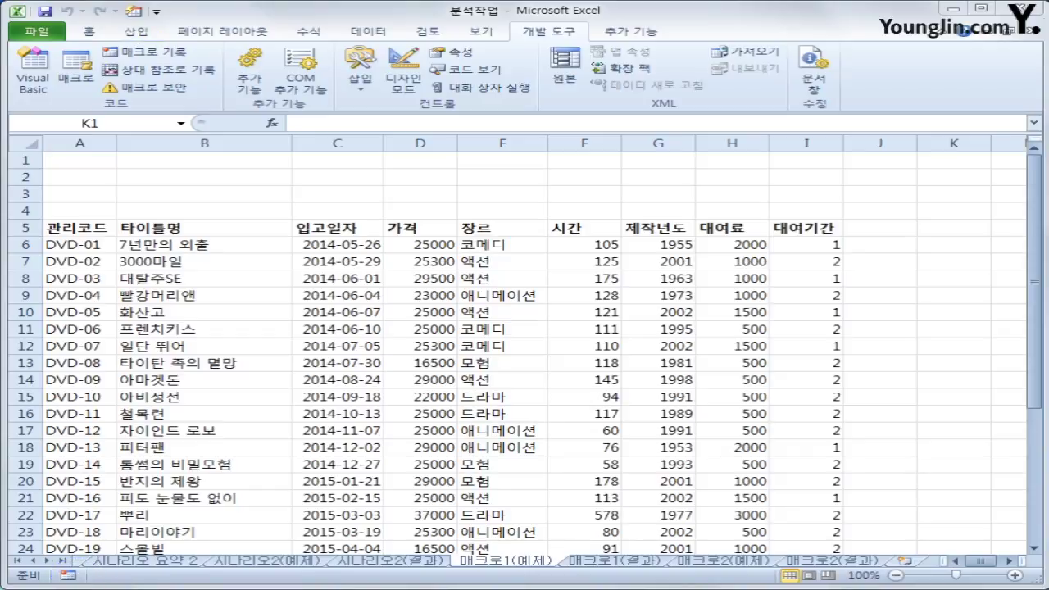
Start recording a macro named 애니메이션, stored in the current workbook
left_click(146, 52)
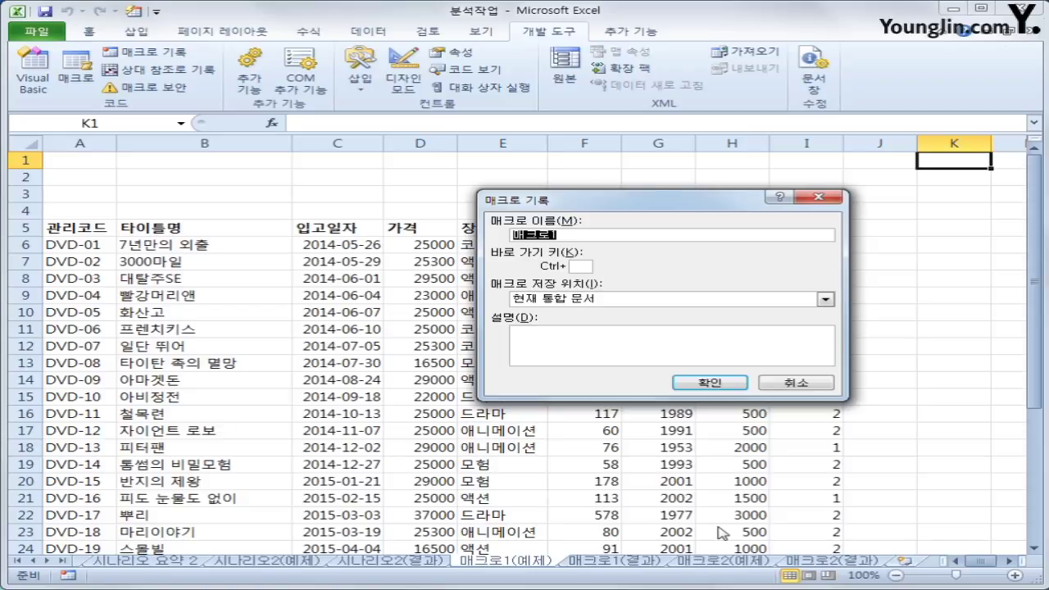
type("애니메이션")
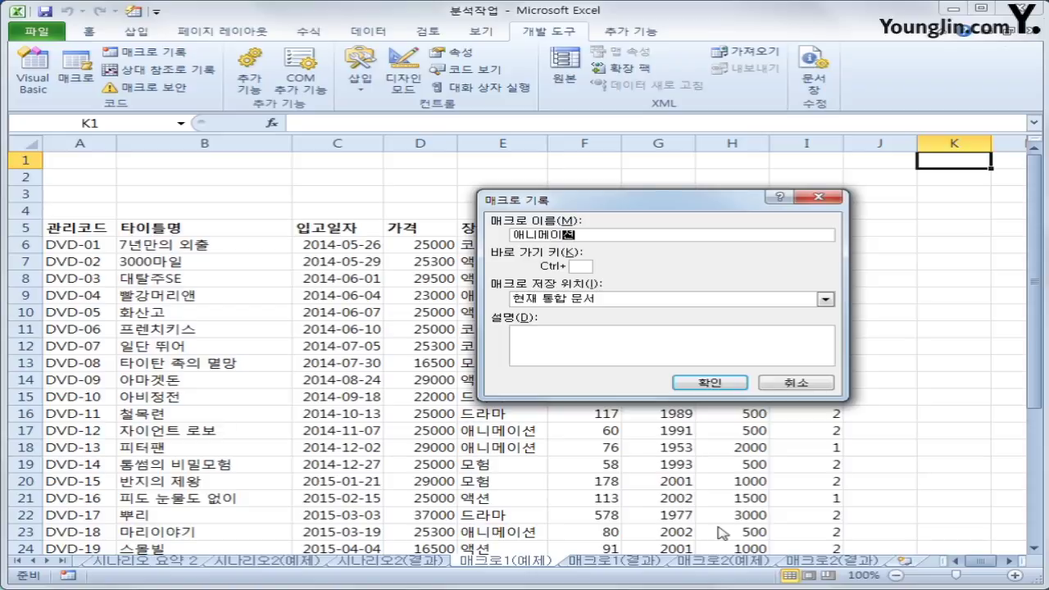
left_click(730, 382)
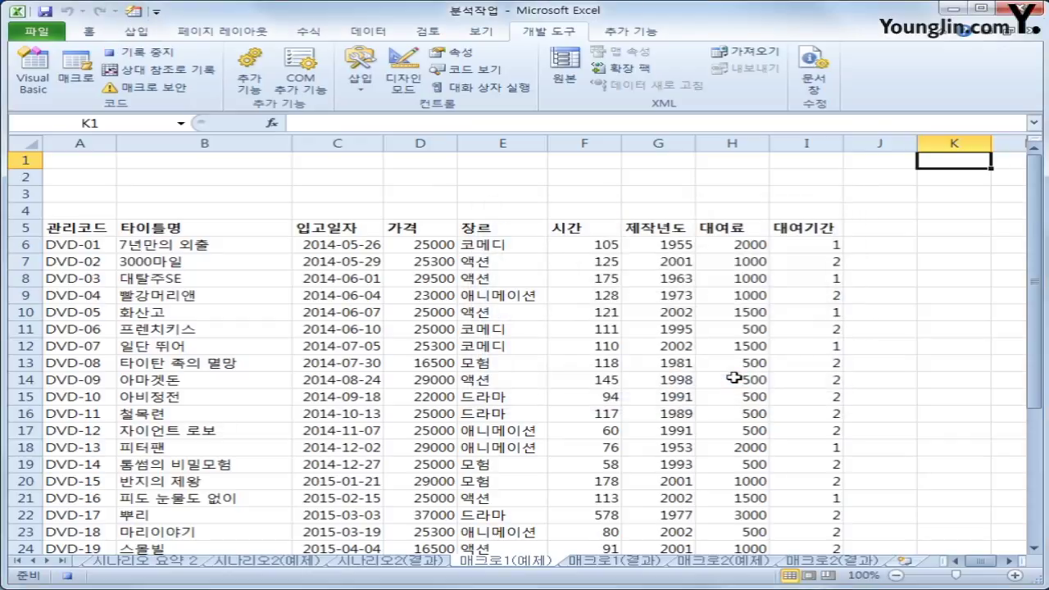
Turn on filtering for the DVD table and filter the 장르 column to show only 애니메이션
left_click(155, 244)
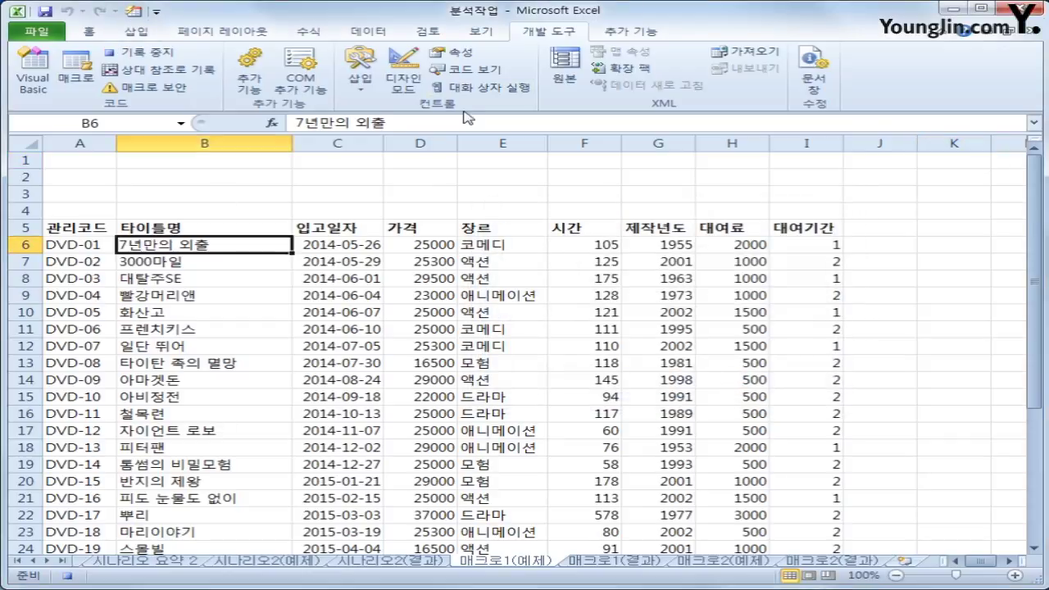
left_click(360, 31)
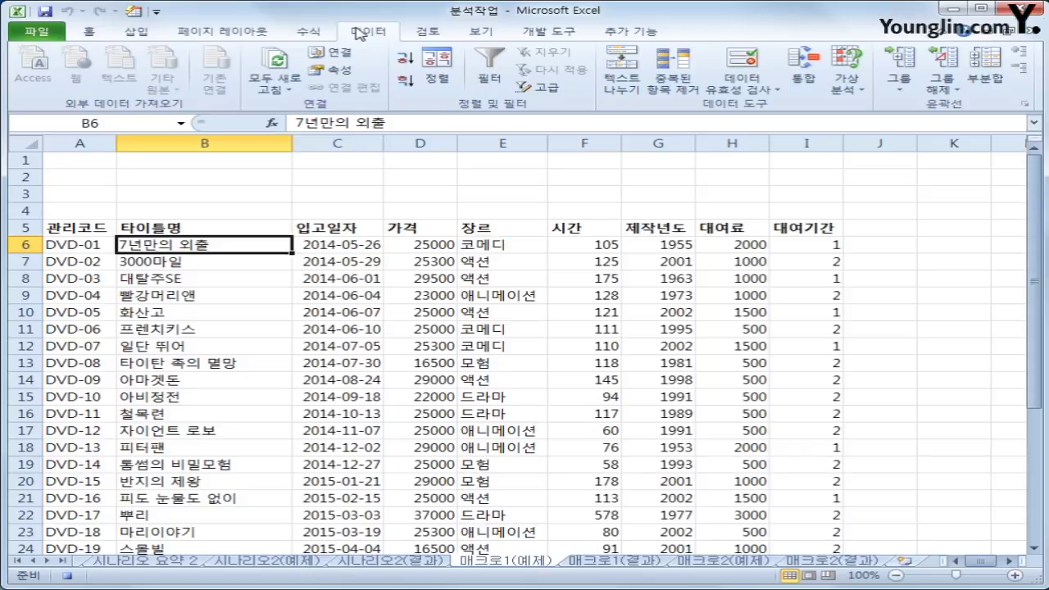
left_click(492, 81)
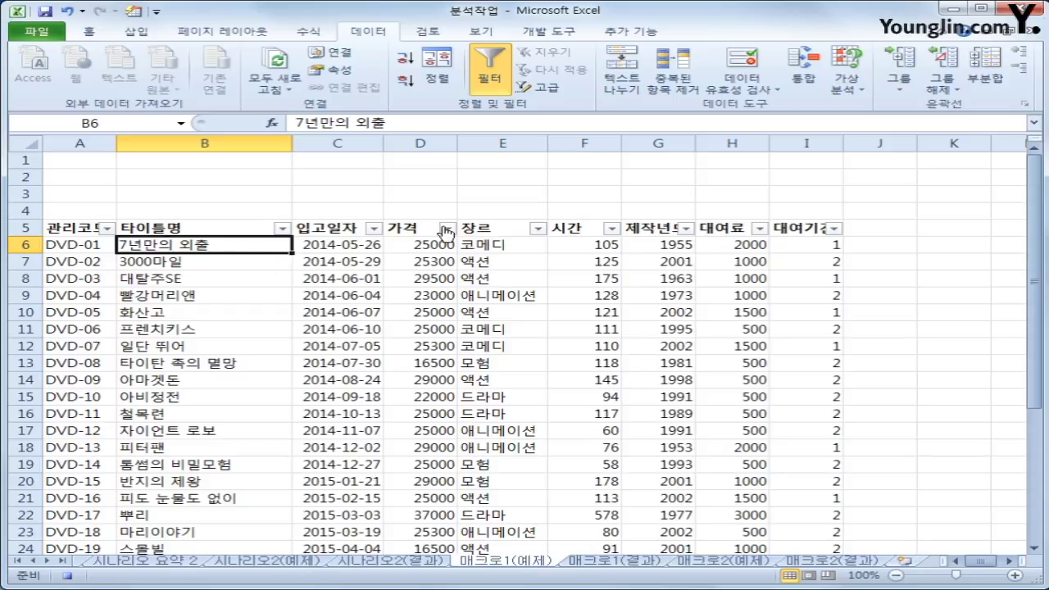
left_click(538, 229)
left_click(336, 376)
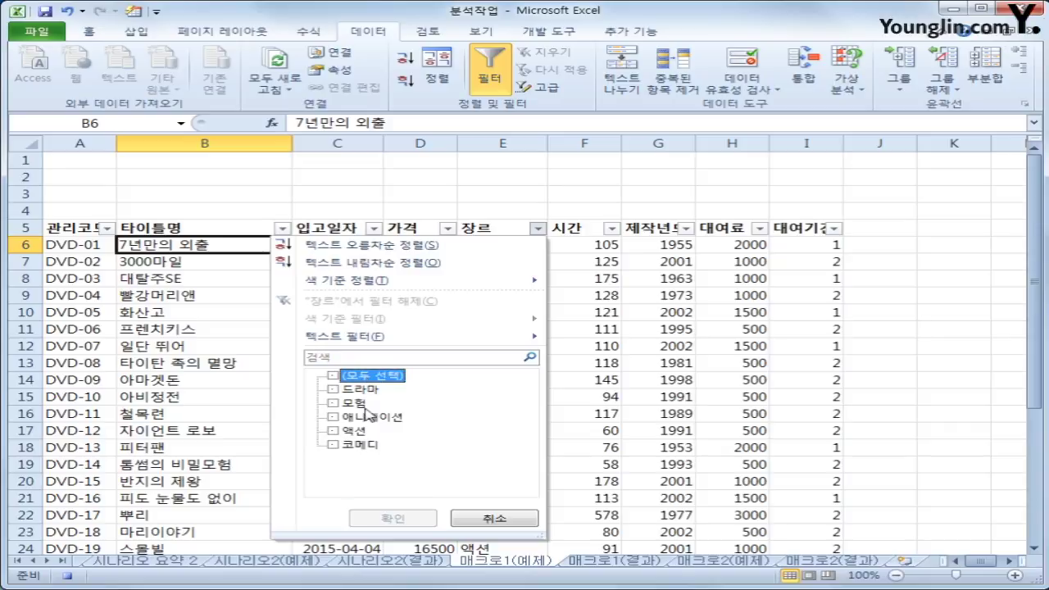
left_click(368, 418)
left_click(397, 519)
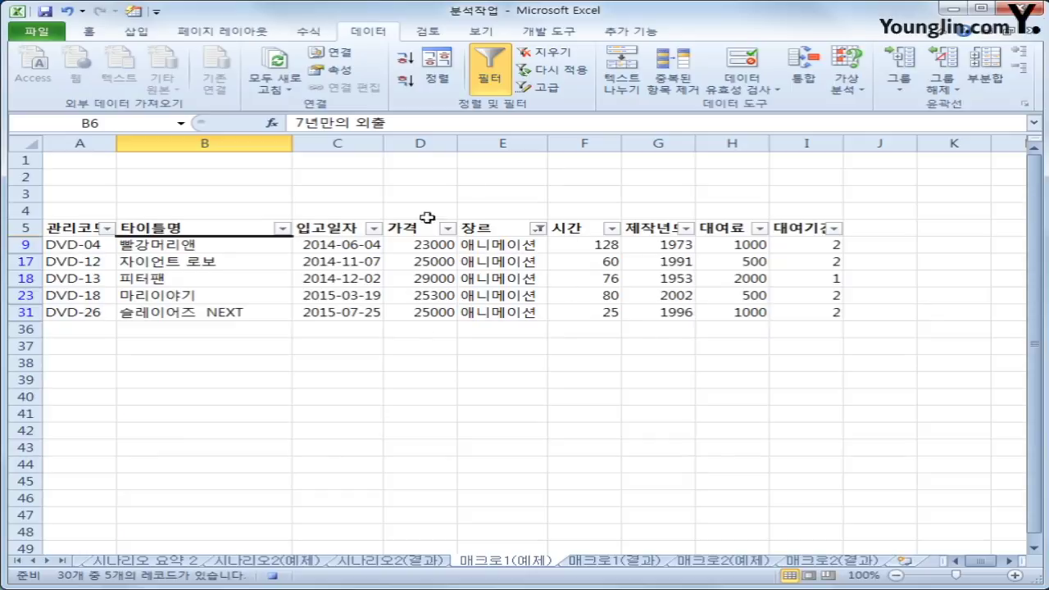
Stop the macro recording and select empty cell K36 outside the table
left_click(547, 39)
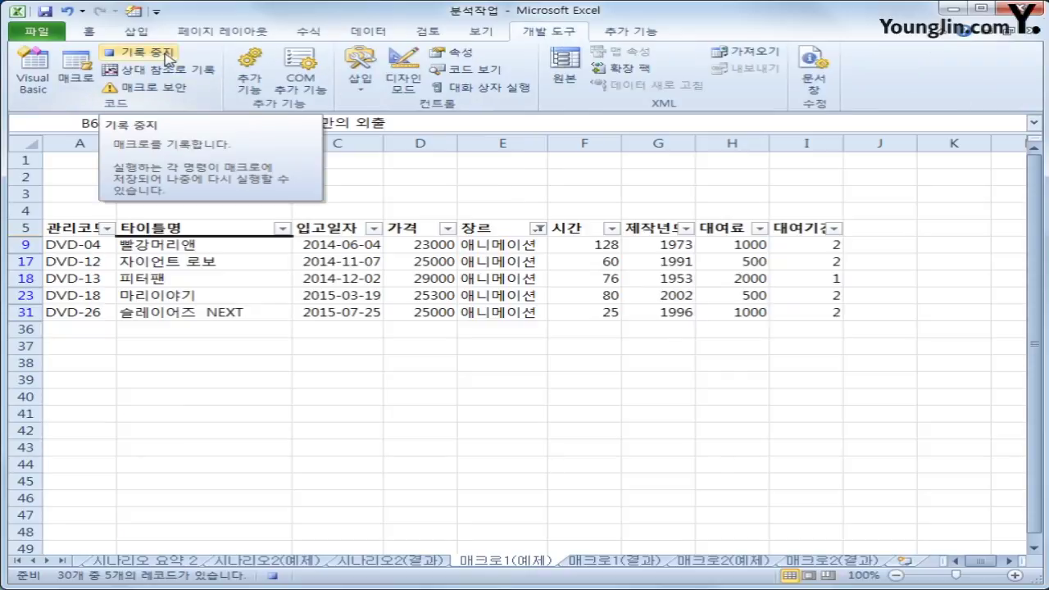
left_click(168, 58)
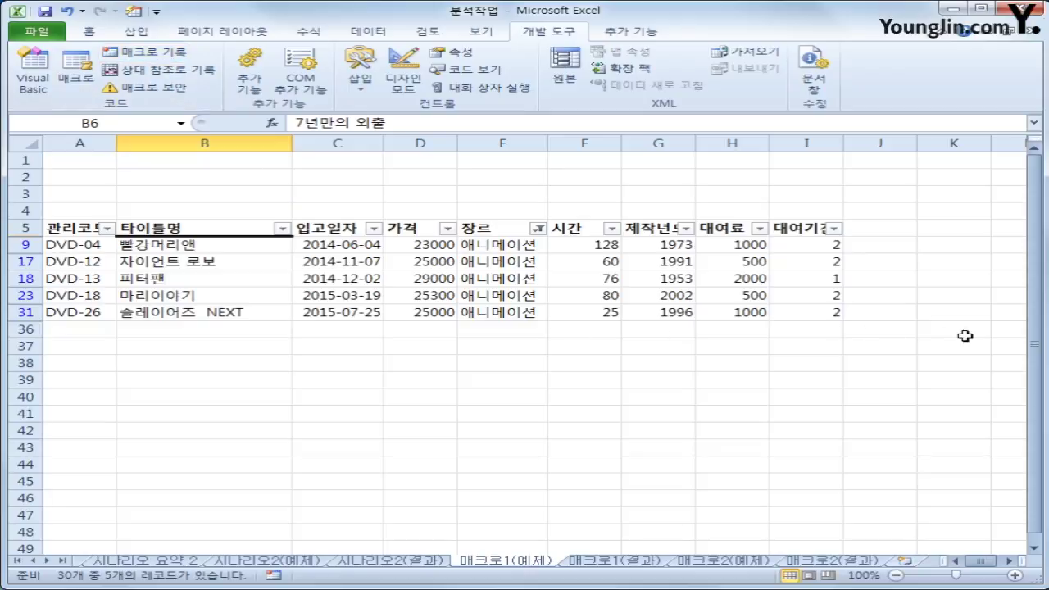
left_click(937, 332)
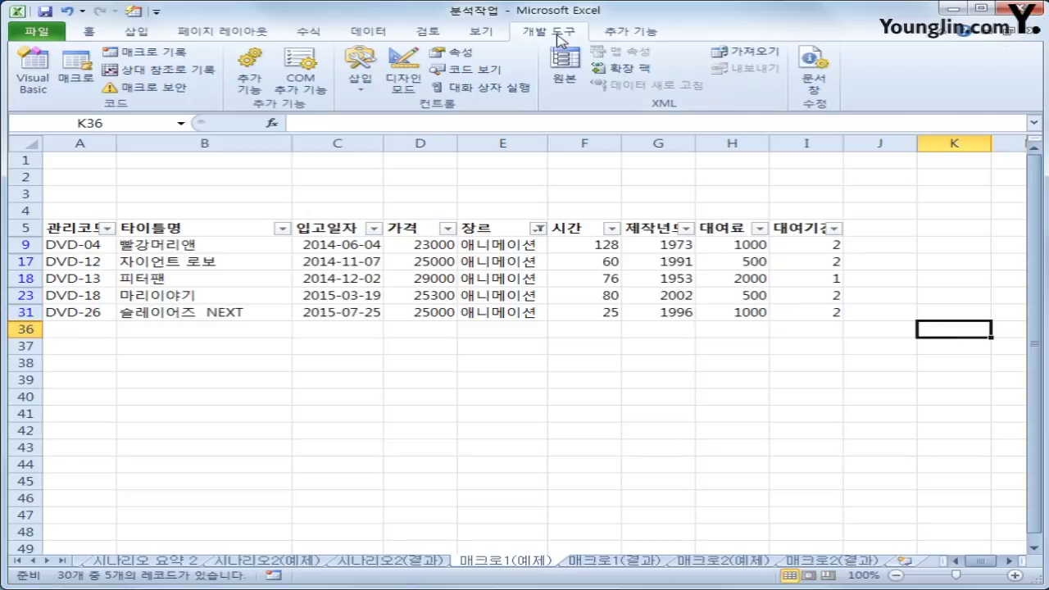
Insert a form control button over cells B2:B3 and assign the 애니메이션 macro to it
left_click(368, 93)
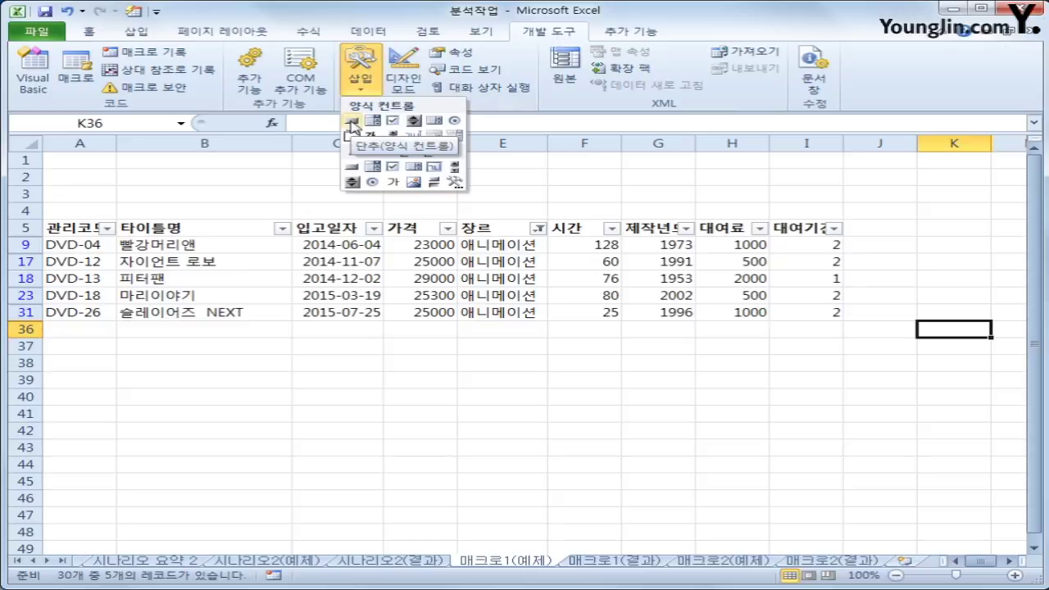
left_click(351, 121)
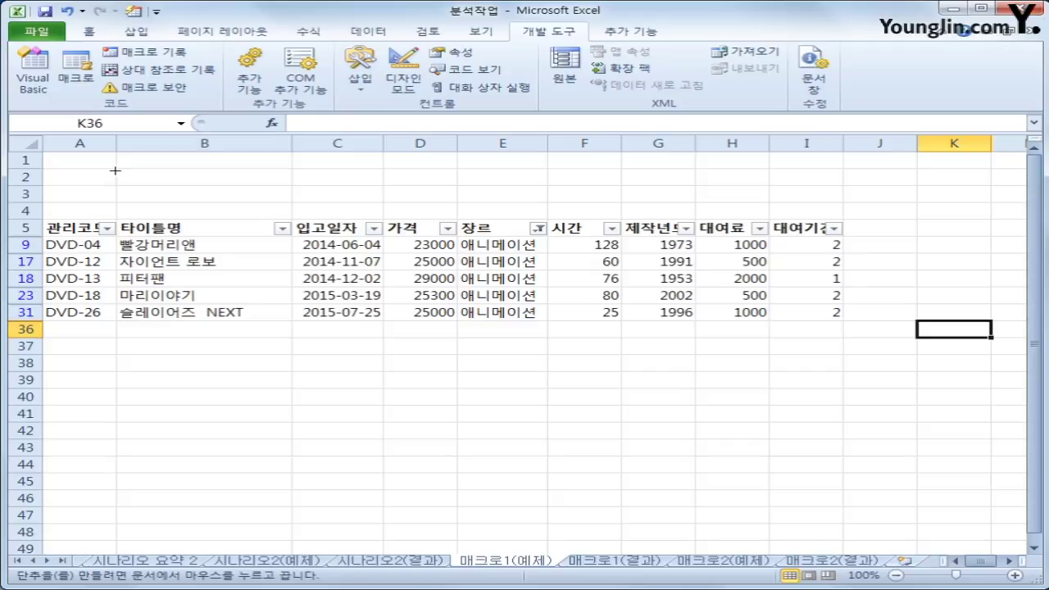
left_click_drag(118, 167, 234, 209)
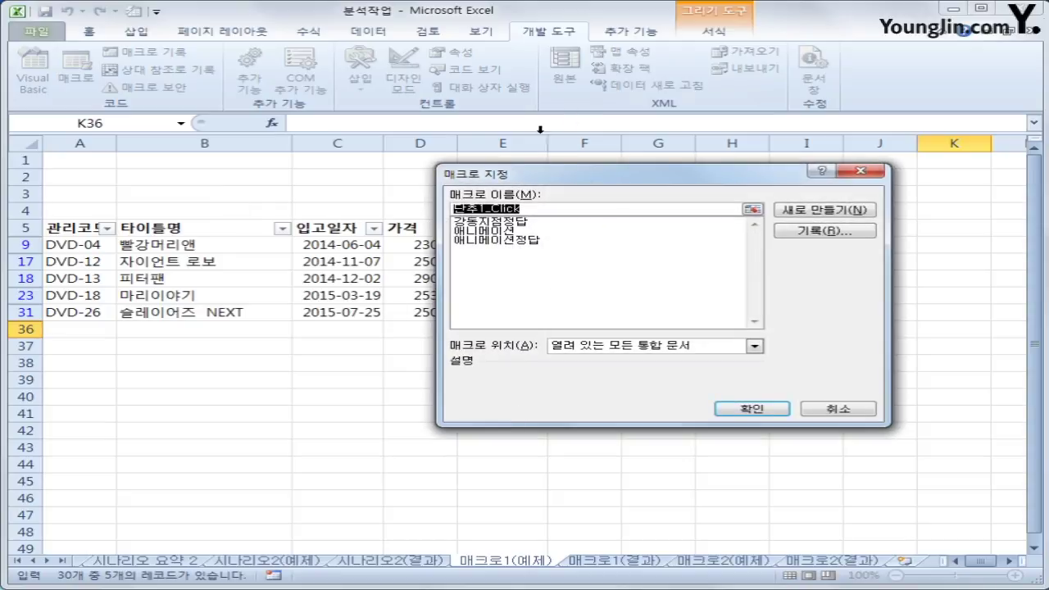
left_click(508, 232)
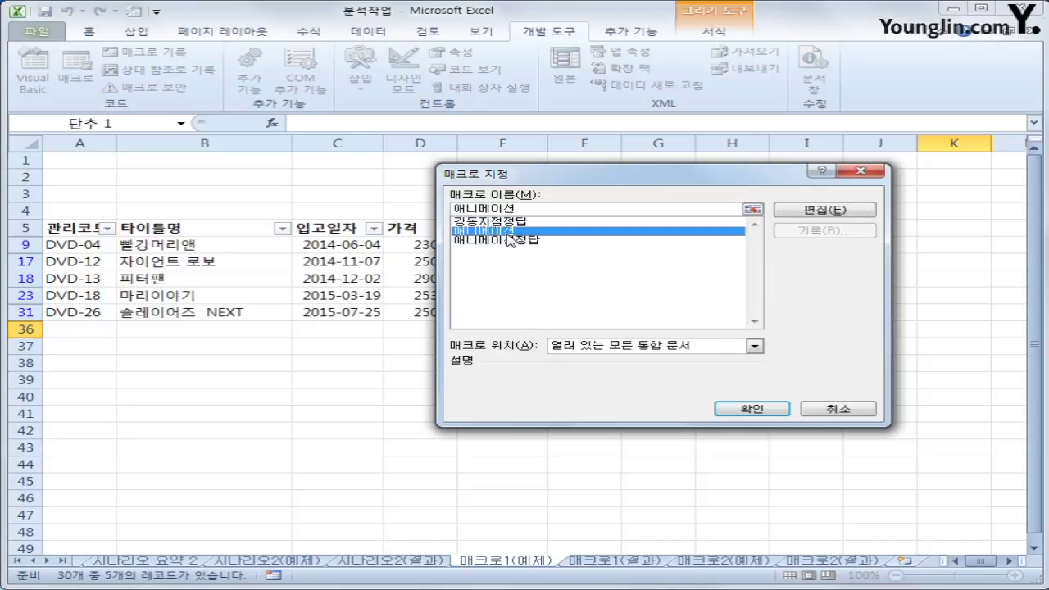
left_click(737, 418)
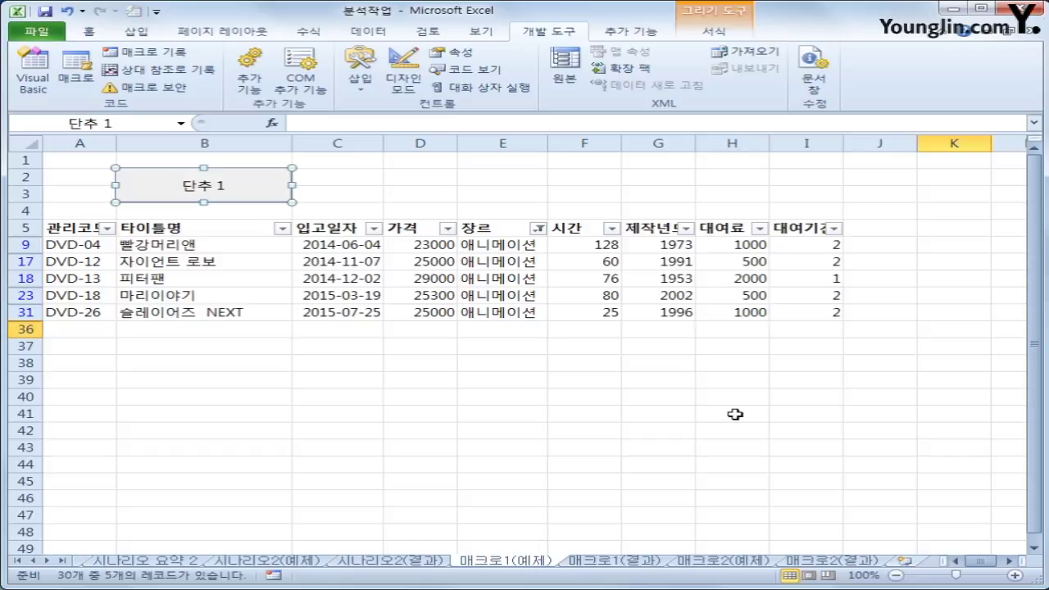
Change the new button's label to 애니메이션 and leave label editing by selecting cell E9
type("앤")
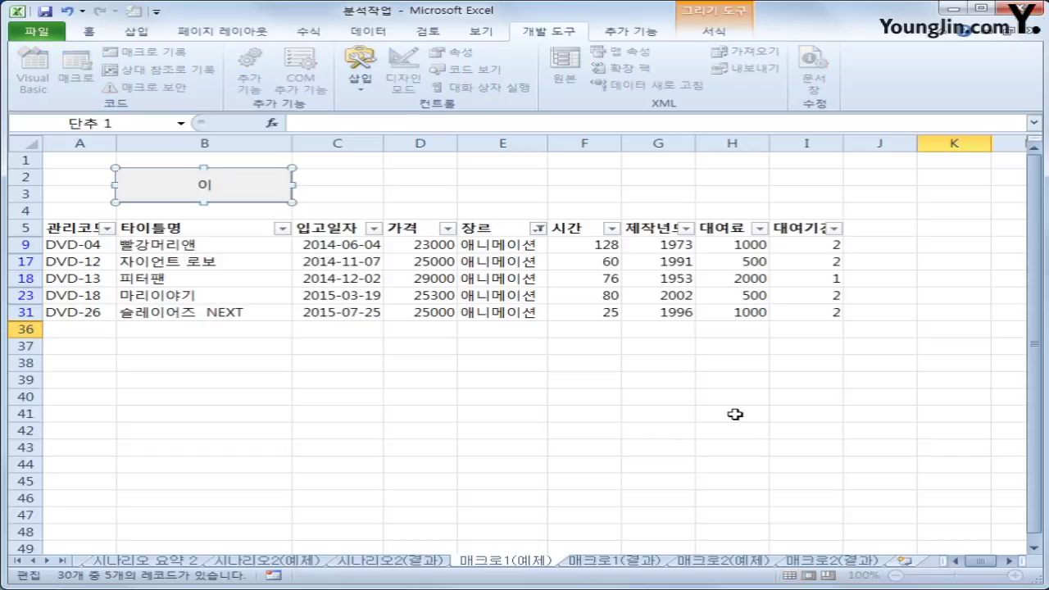
type("니메이션")
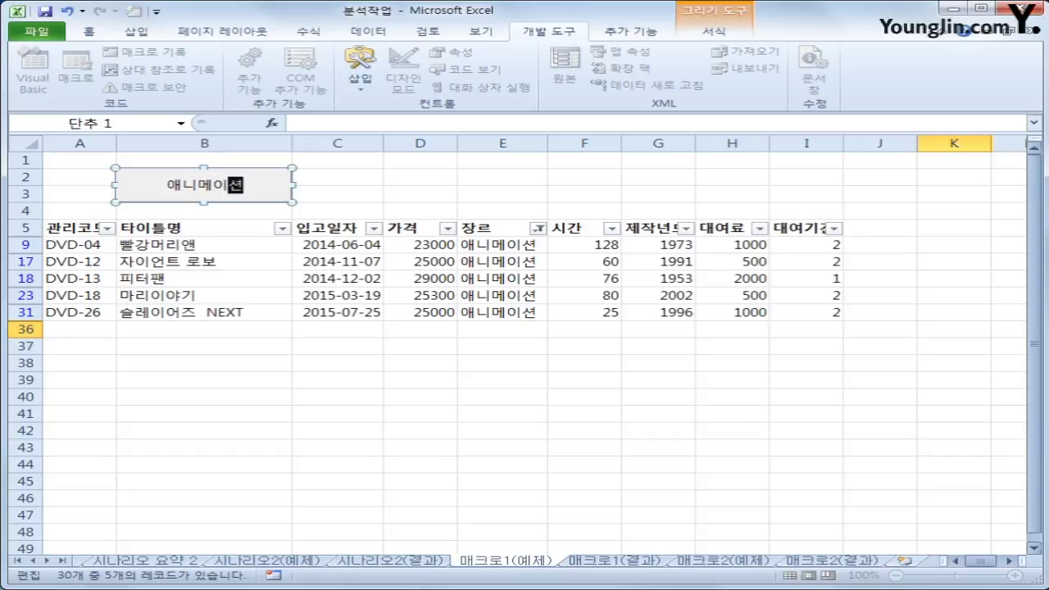
left_click(491, 244)
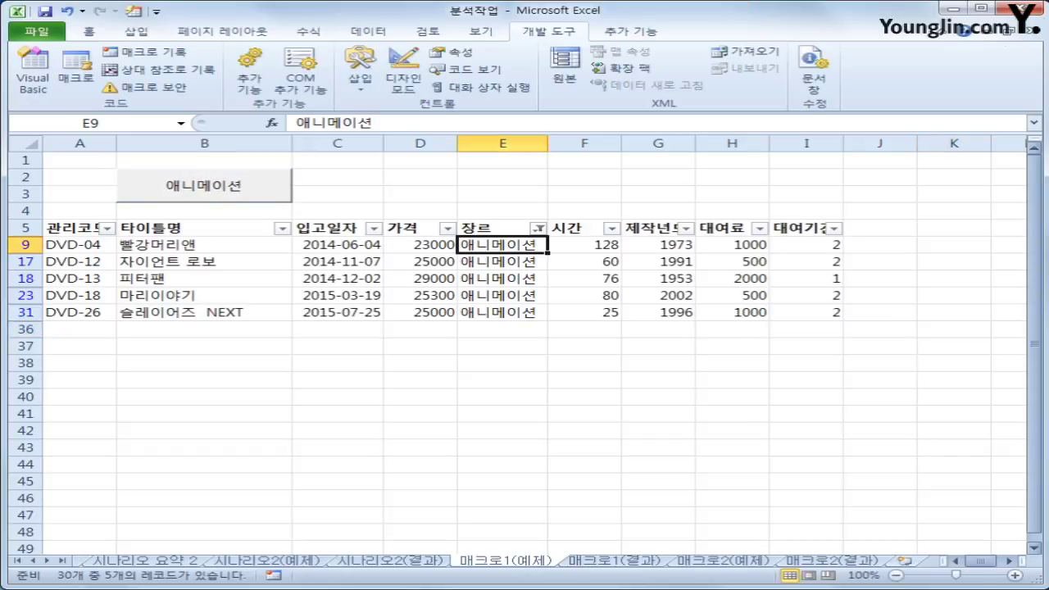
Turn off the table's filter and test the recorded macro by running it from the 애니메이션 button
left_click(368, 31)
left_click(490, 70)
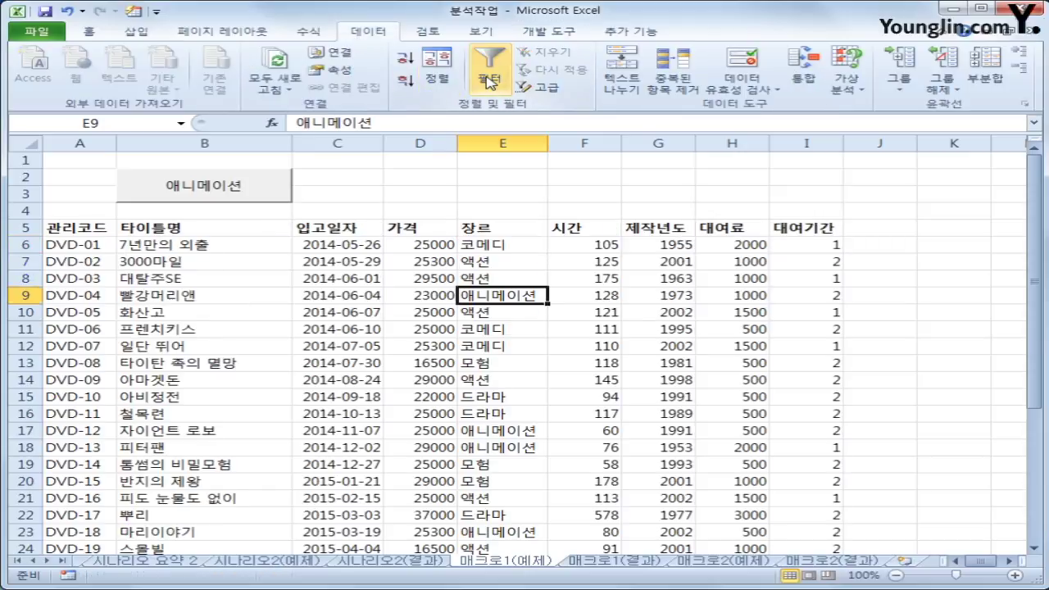
left_click(908, 467)
left_click(223, 197)
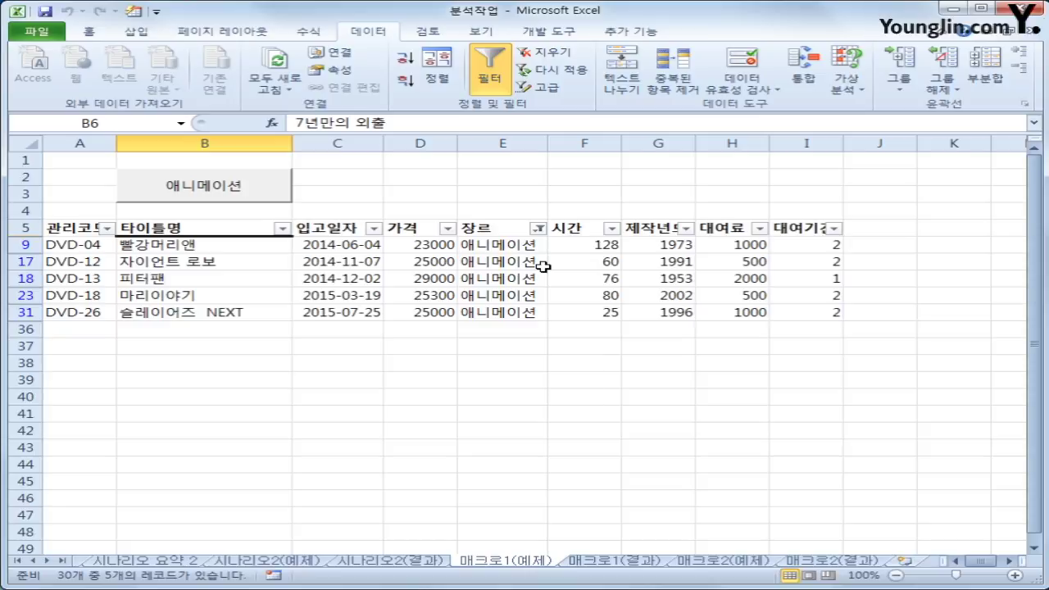
Look up the 애니메이션 macro in the workbook's macro list, review its management options and close the list
left_click(545, 33)
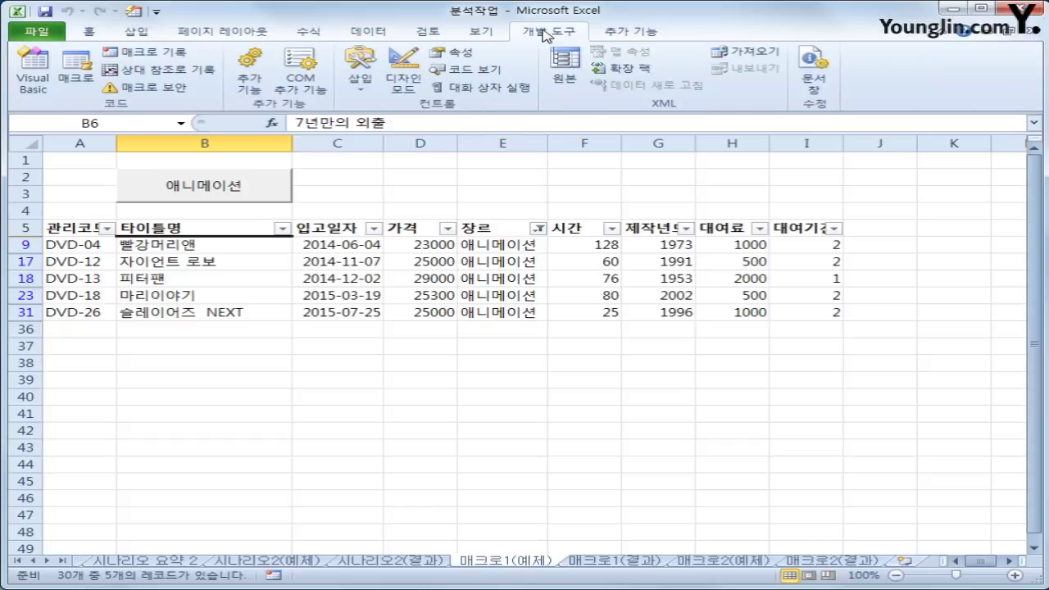
left_click(74, 78)
left_click(496, 233)
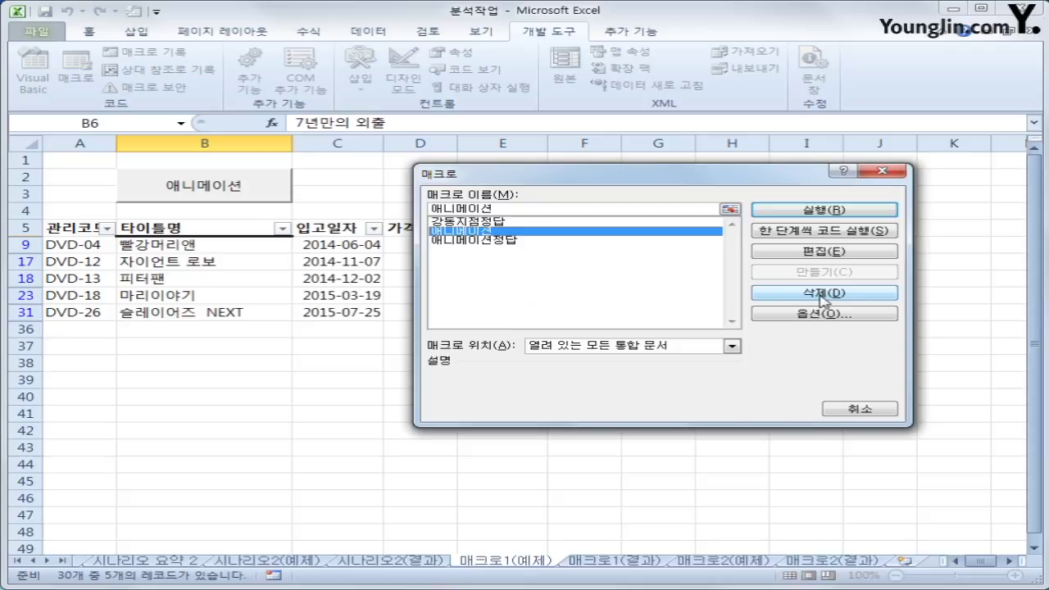
left_click(852, 409)
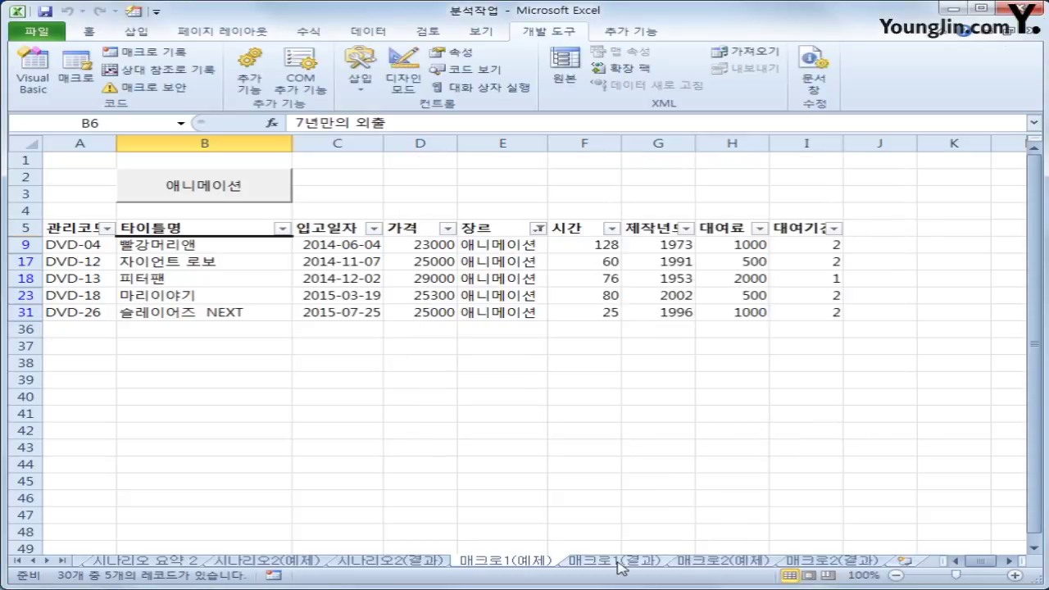
On the 매크로2(예제) sheet, start recording a macro named 강동지점 stored in the current workbook
left_click(620, 561)
left_click(703, 561)
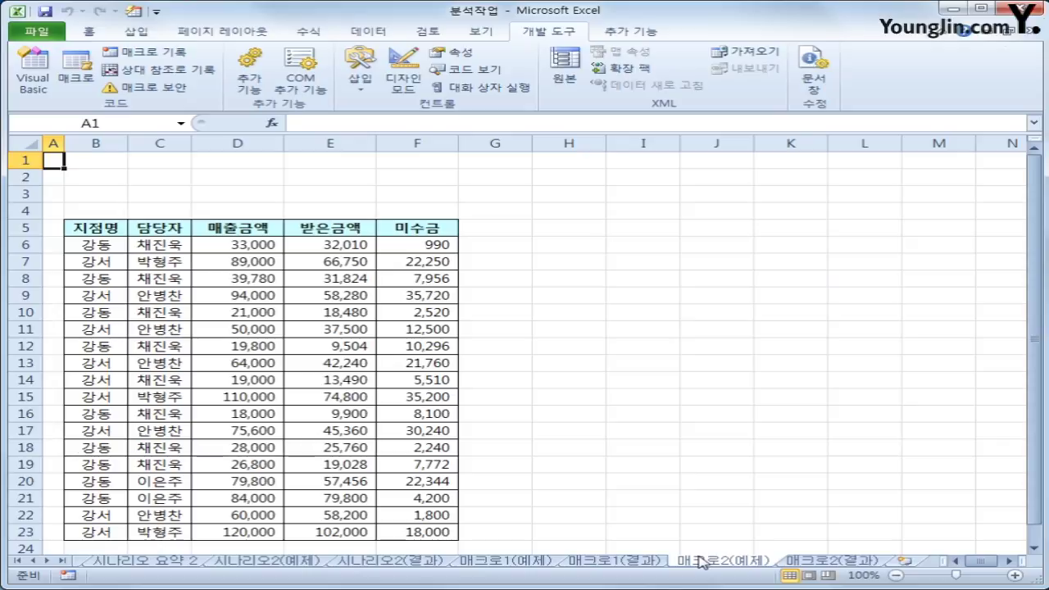
left_click(695, 210)
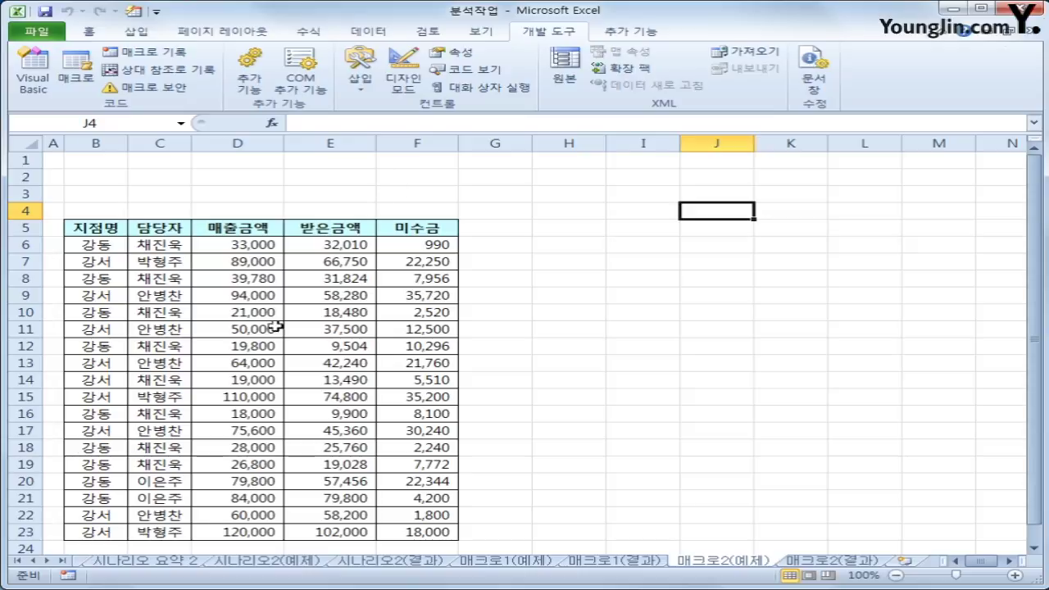
left_click(66, 577)
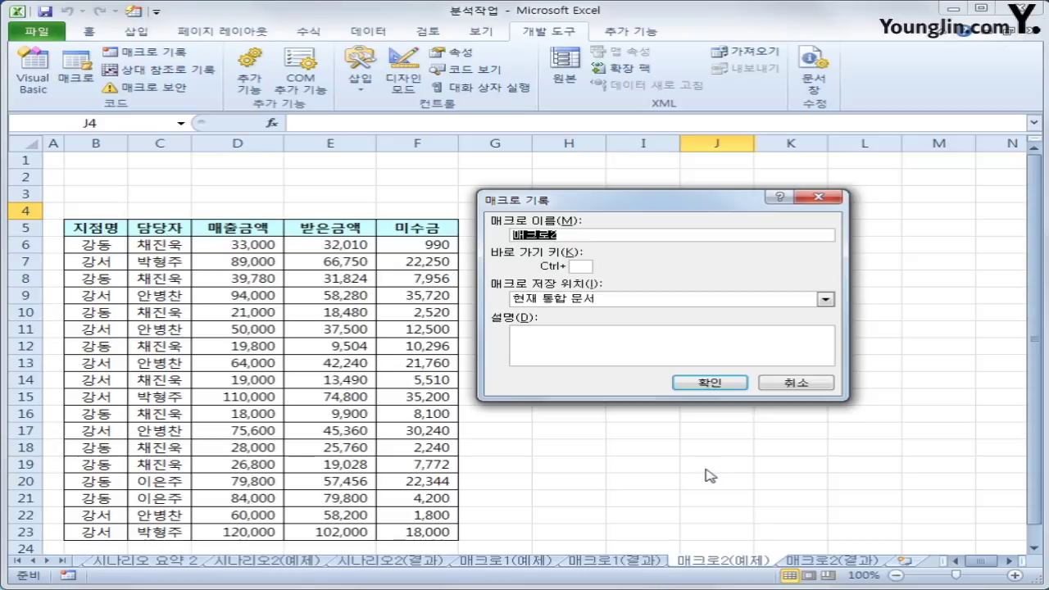
type("강동지점")
left_click(726, 382)
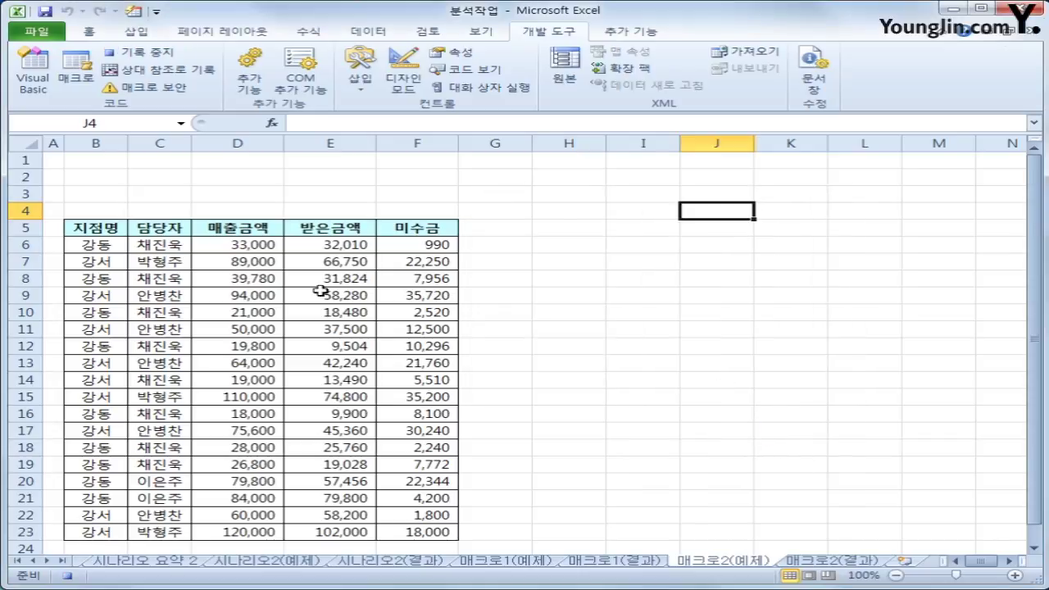
Record filtering the table from cell B5 so 지점명 shows only 강동, stop the macro recording and select cell I24
left_click(99, 230)
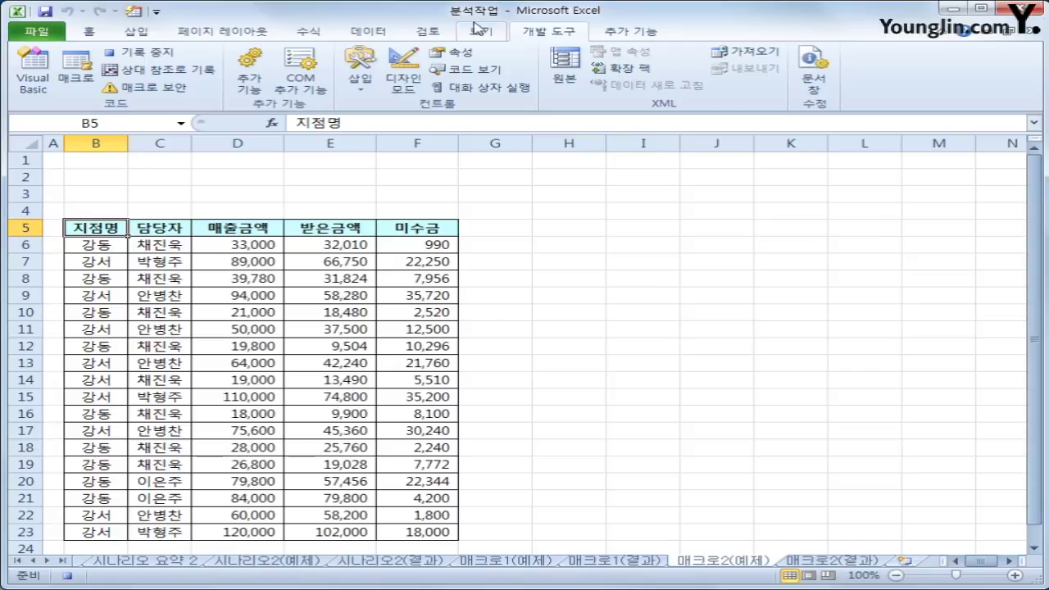
left_click(360, 32)
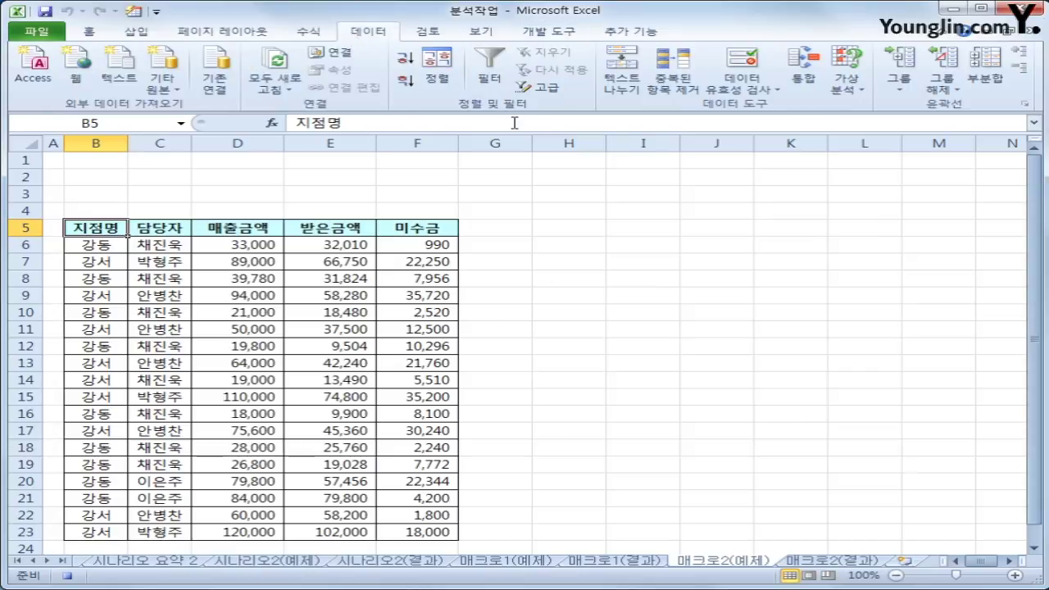
left_click(496, 82)
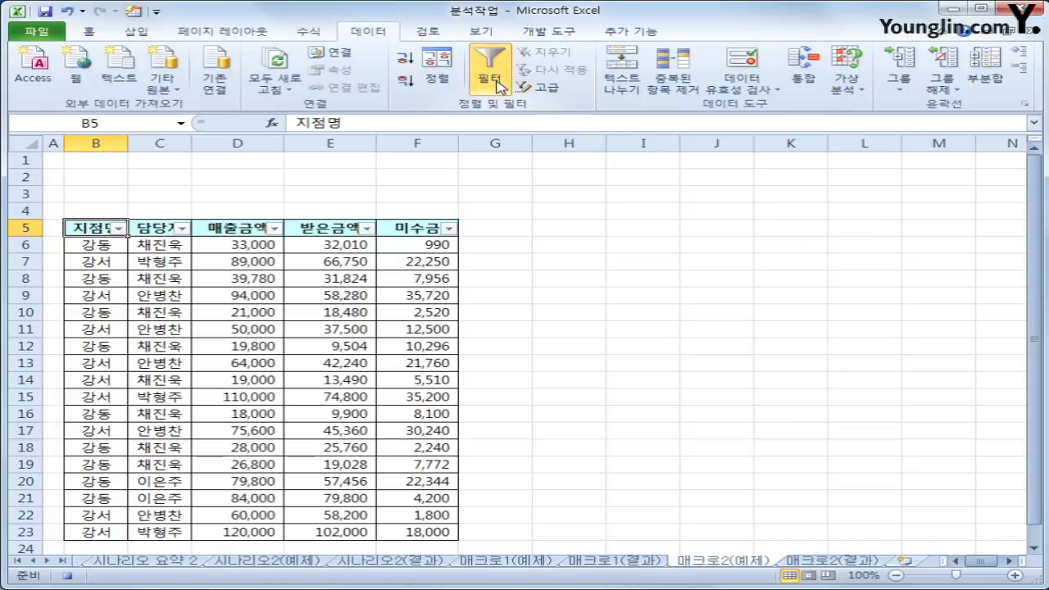
left_click(120, 229)
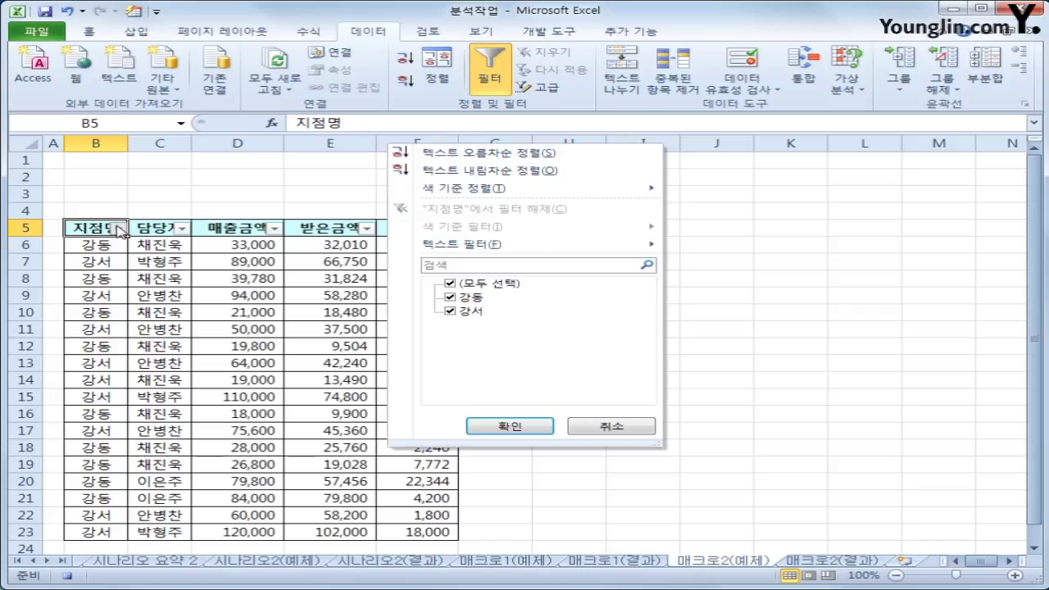
left_click(464, 285)
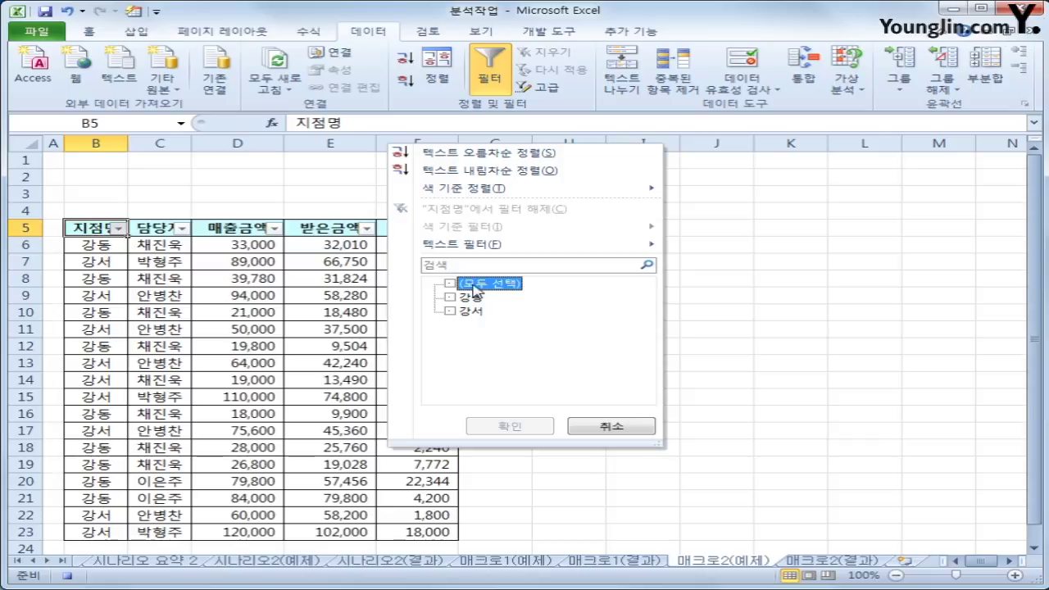
left_click(449, 297)
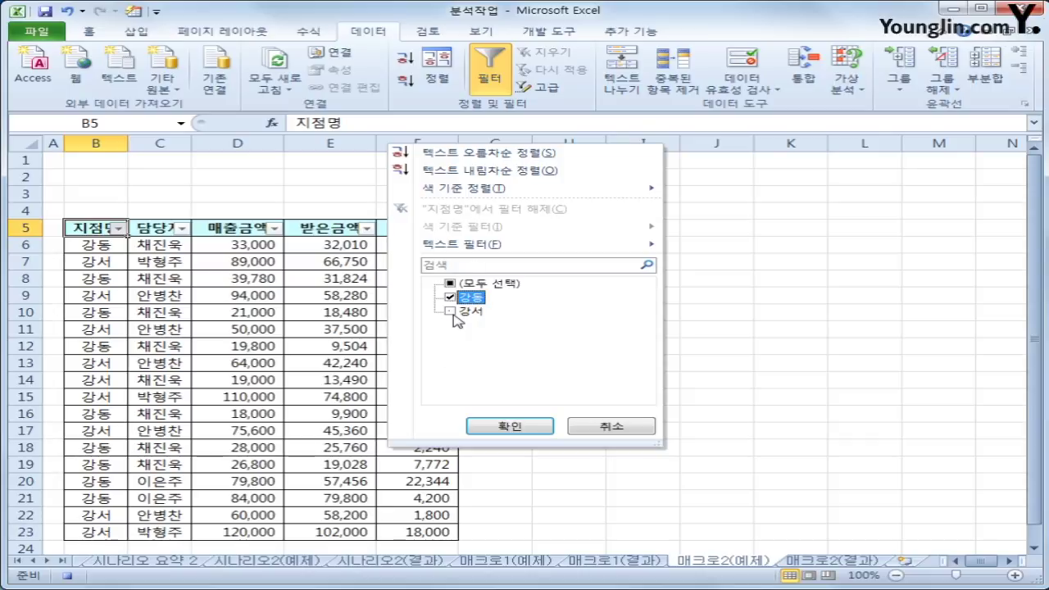
left_click(541, 426)
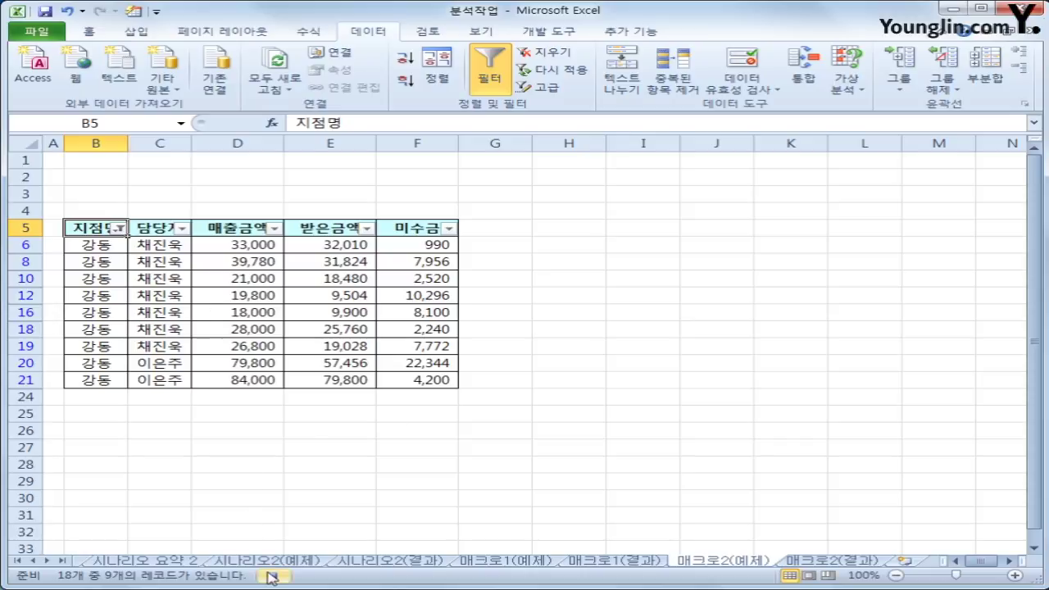
left_click(676, 394)
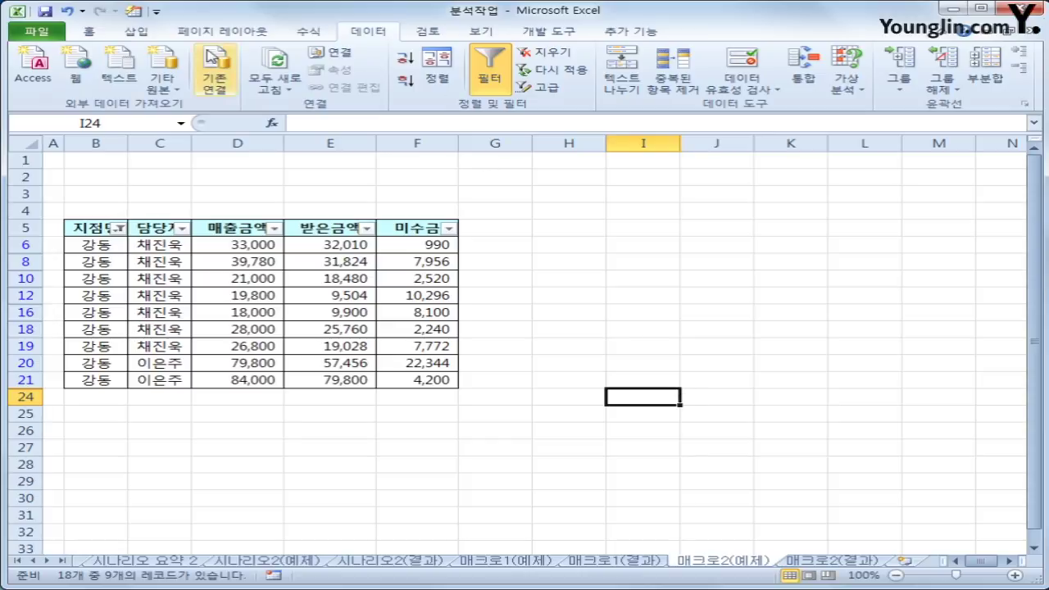
Draw a rectangle shape over cells B2:C3 and enter 강동지점 as its text
left_click(131, 32)
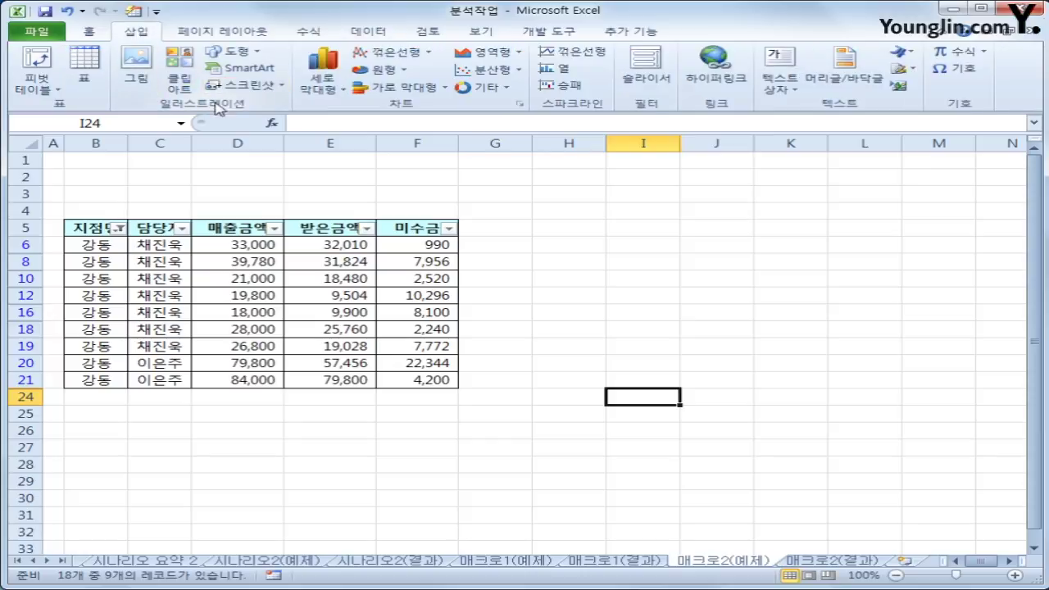
left_click(237, 53)
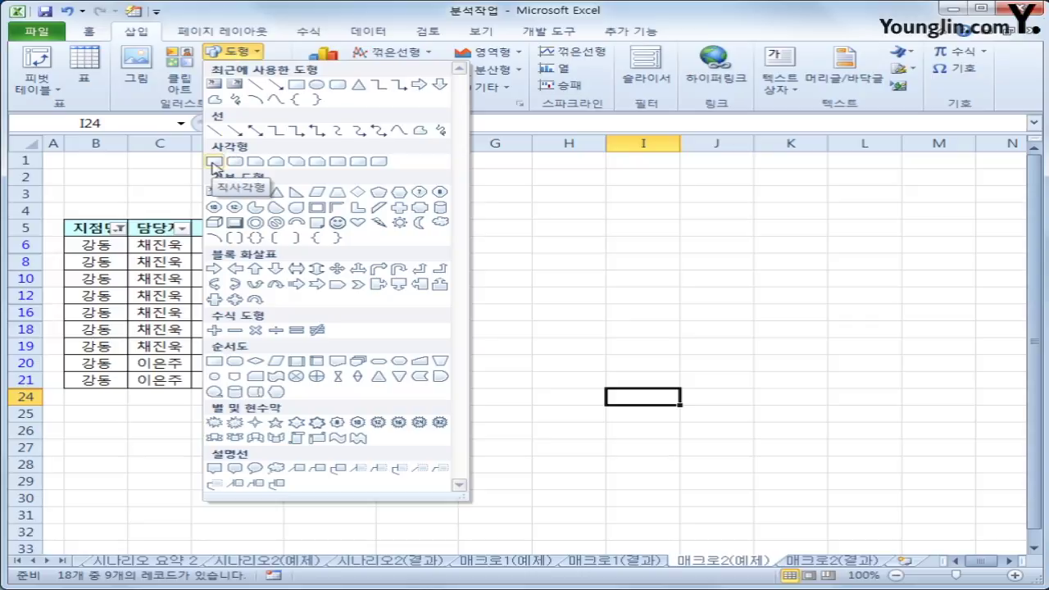
left_click(215, 163)
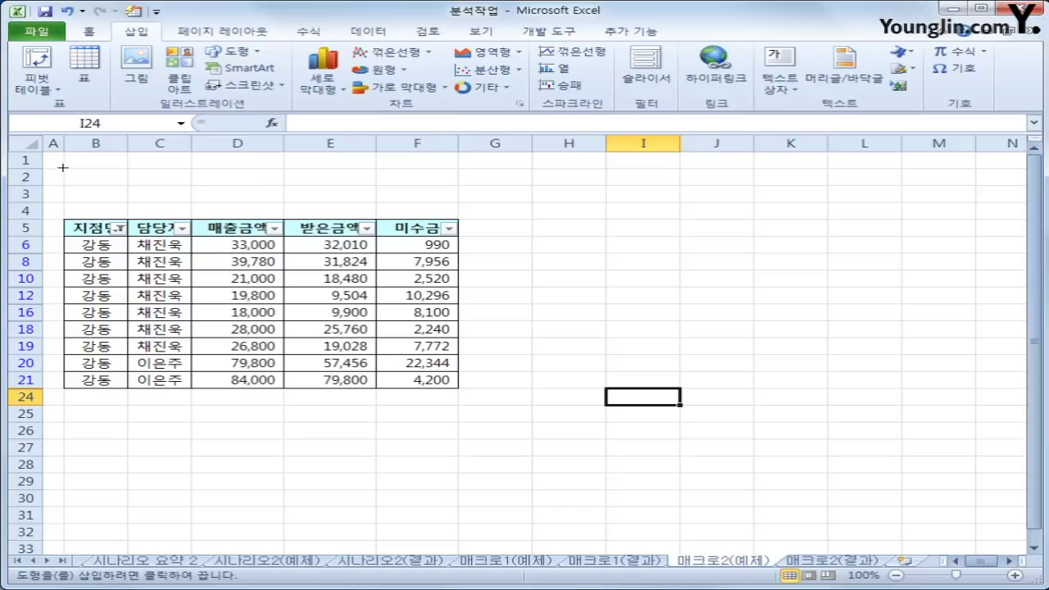
left_click_drag(64, 168, 202, 202)
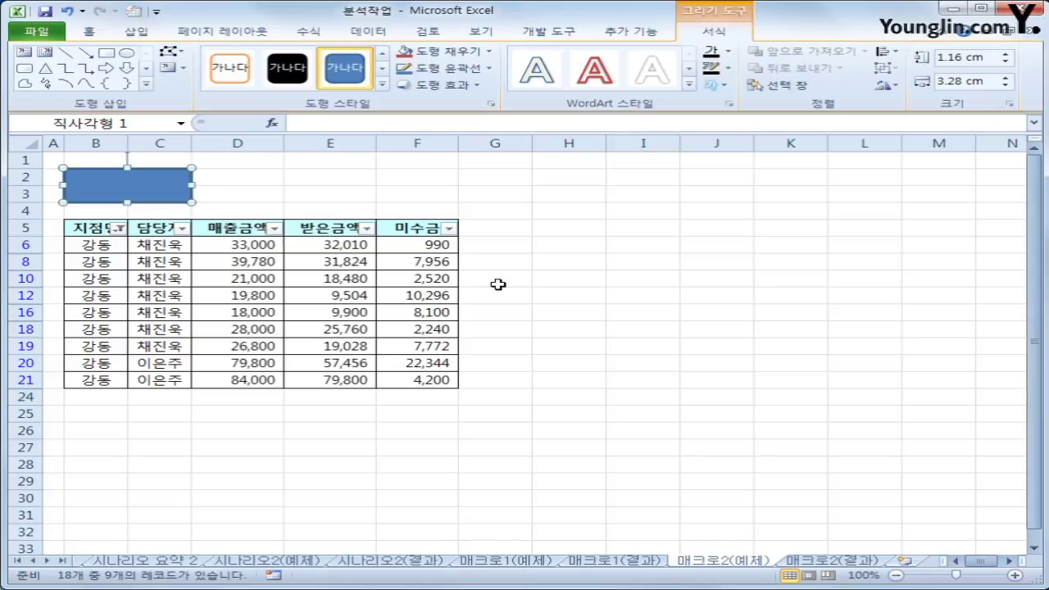
type("강동지점")
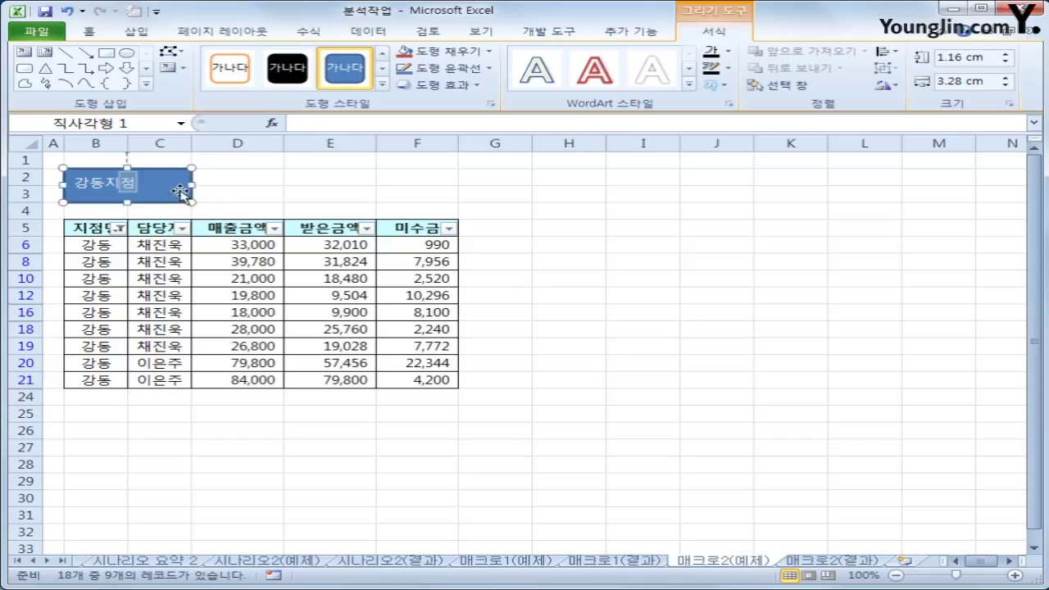
key("Escape")
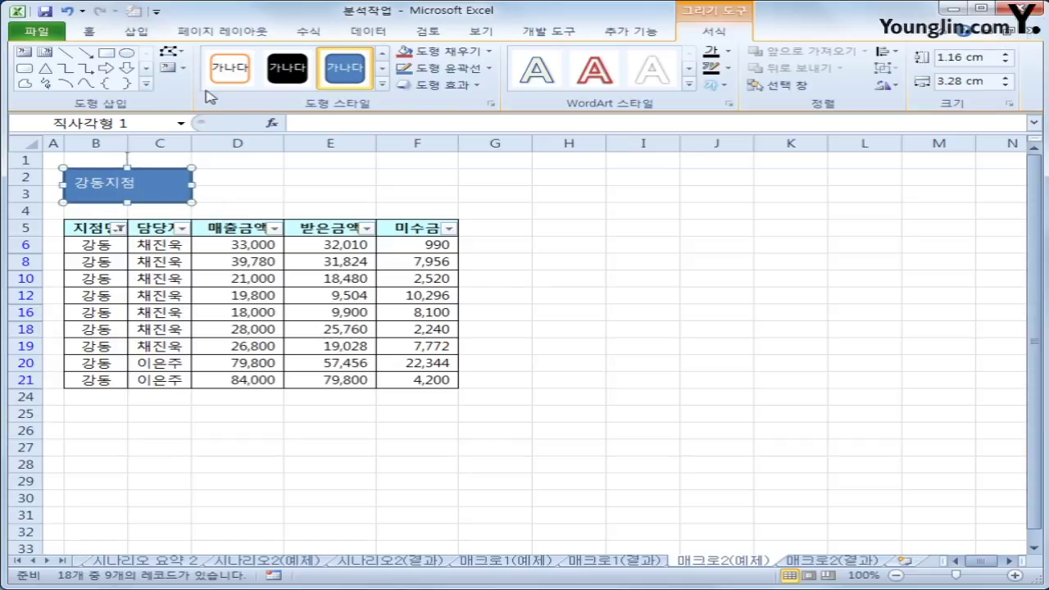
Format the rectangle's text as 굴림체, size 14, centred both vertically and horizontally
left_click(91, 33)
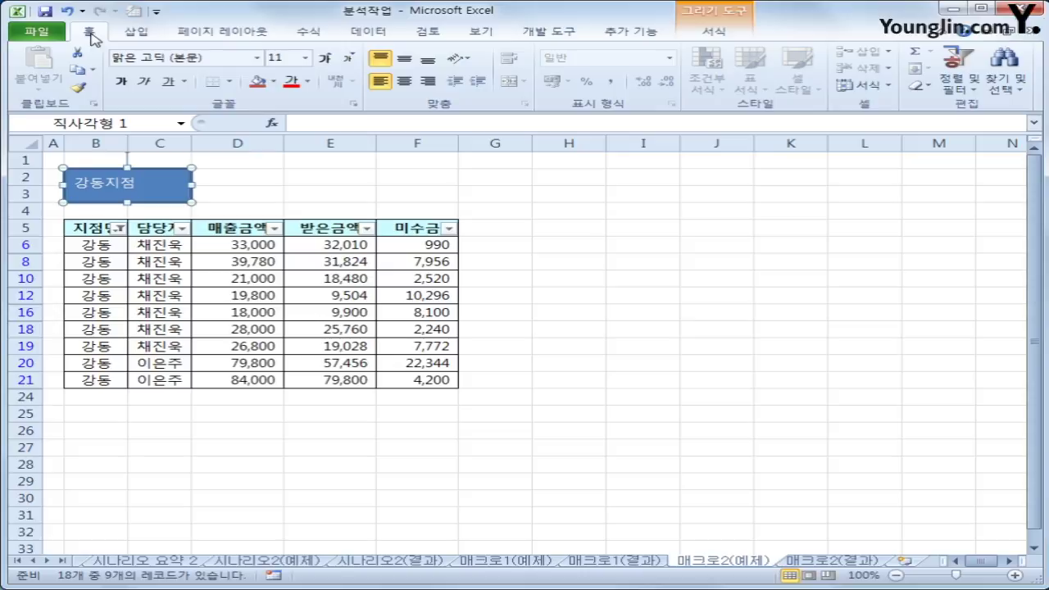
left_click(257, 59)
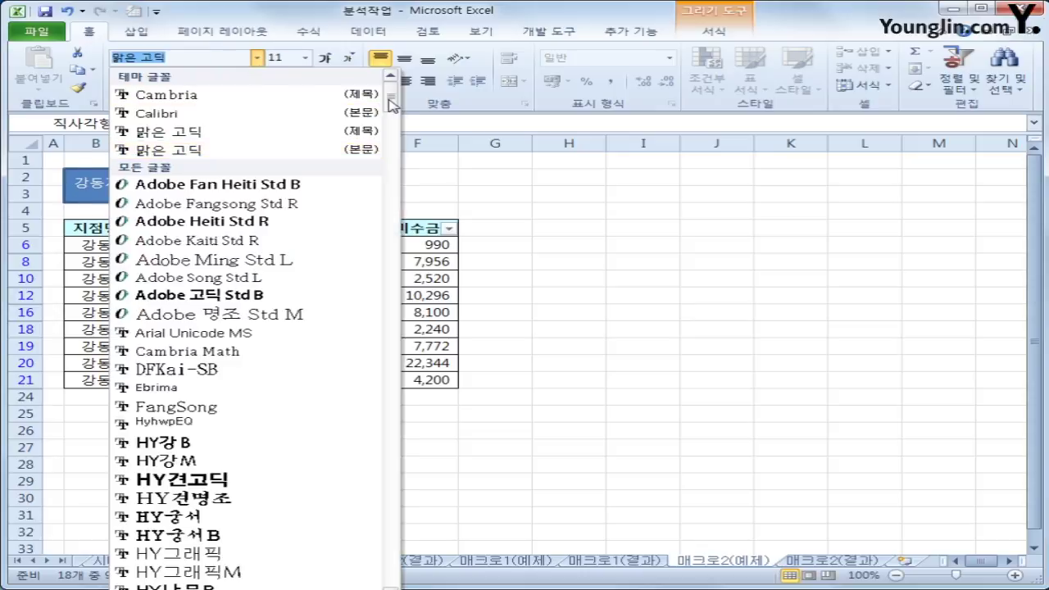
left_click_drag(391, 103, 375, 211)
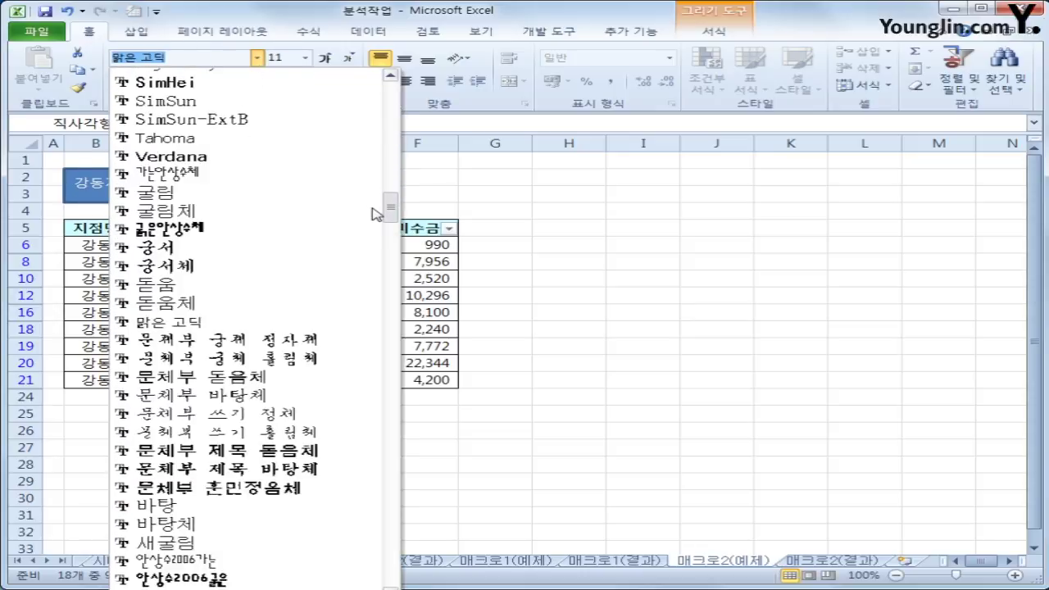
left_click(266, 212)
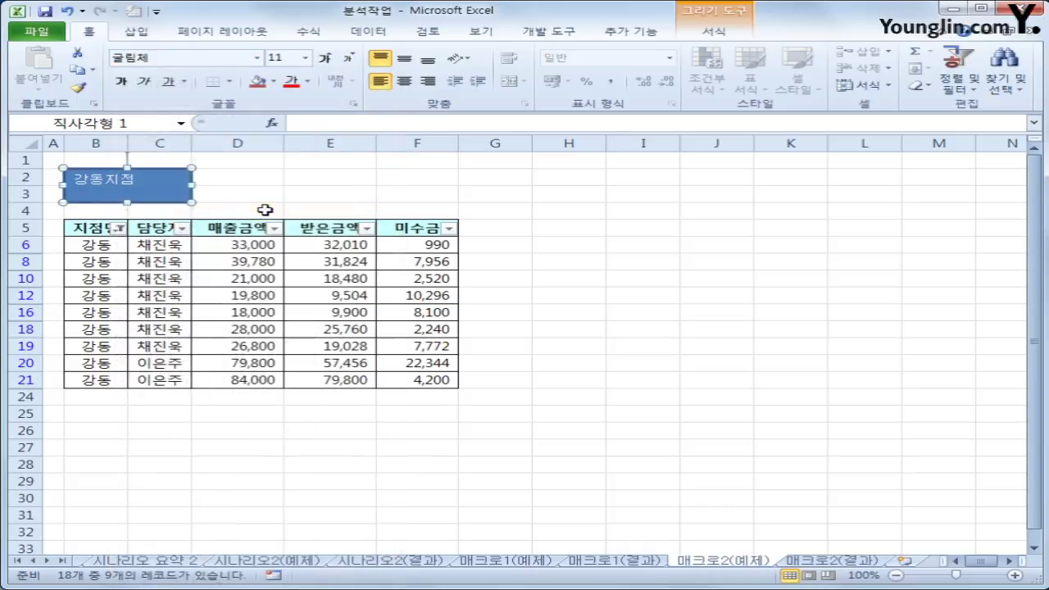
left_click(304, 57)
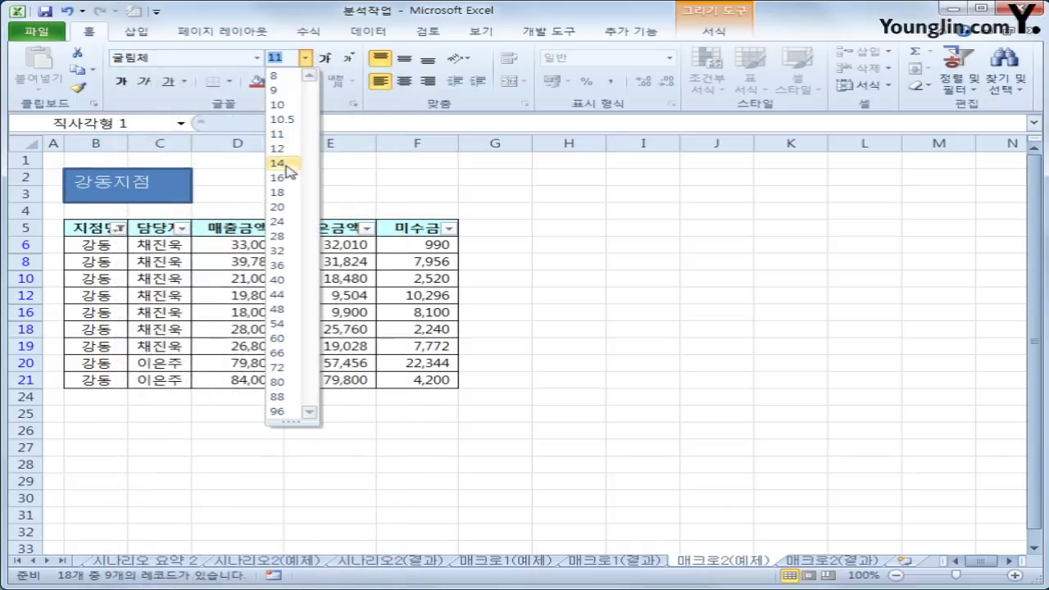
left_click(284, 164)
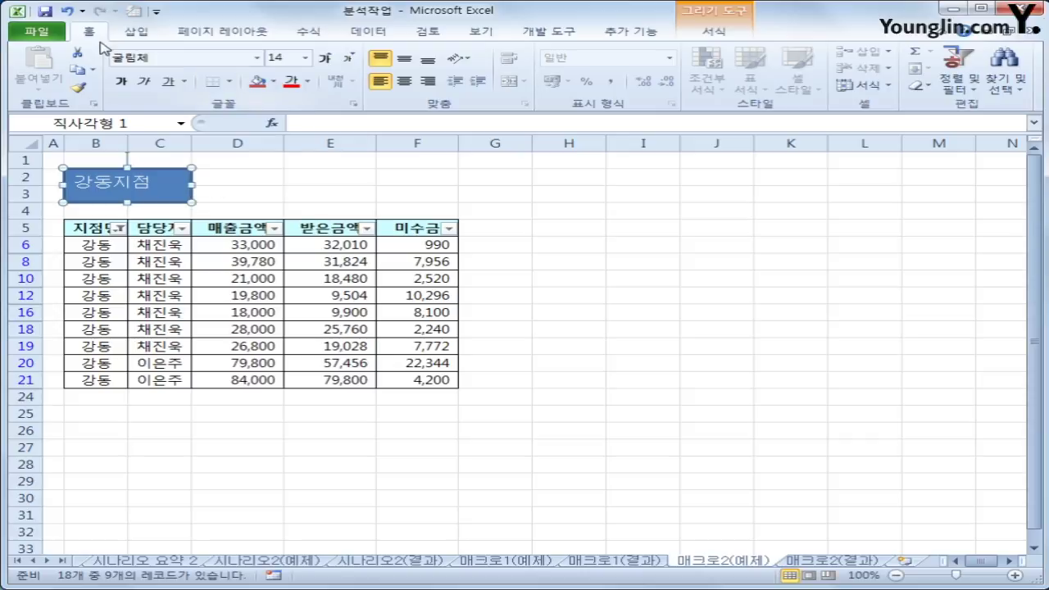
left_click(403, 61)
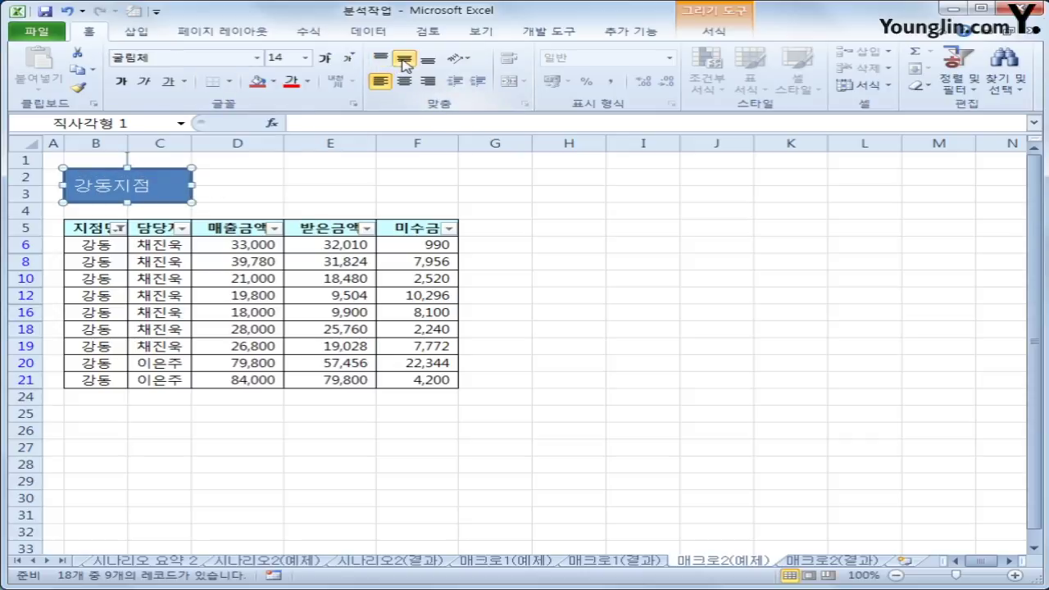
left_click(404, 82)
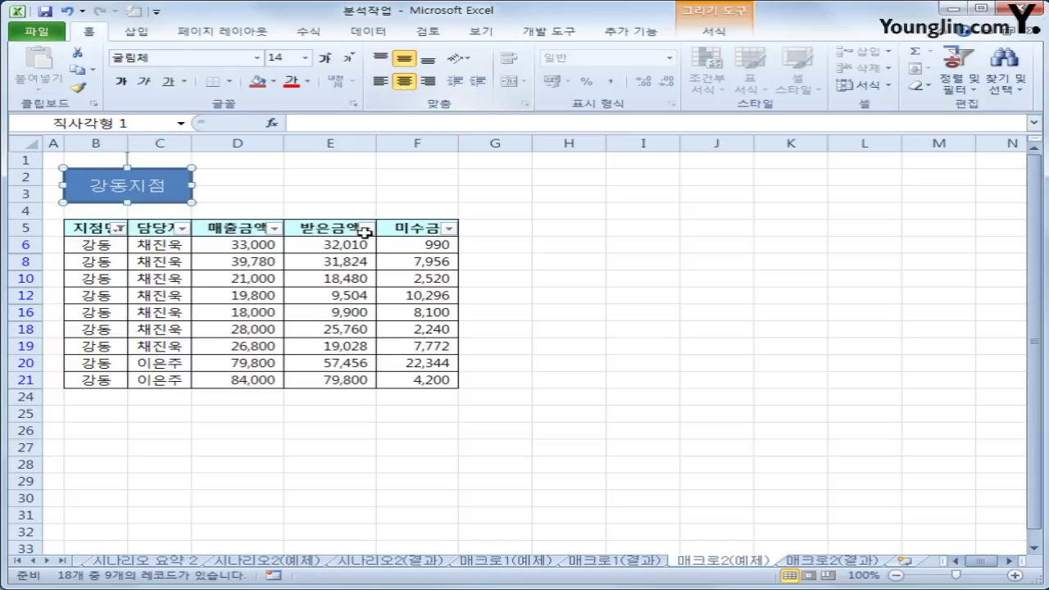
Assign the 강동지점 macro to the rectangle and deselect the shape by selecting cell K26
right_click(166, 185)
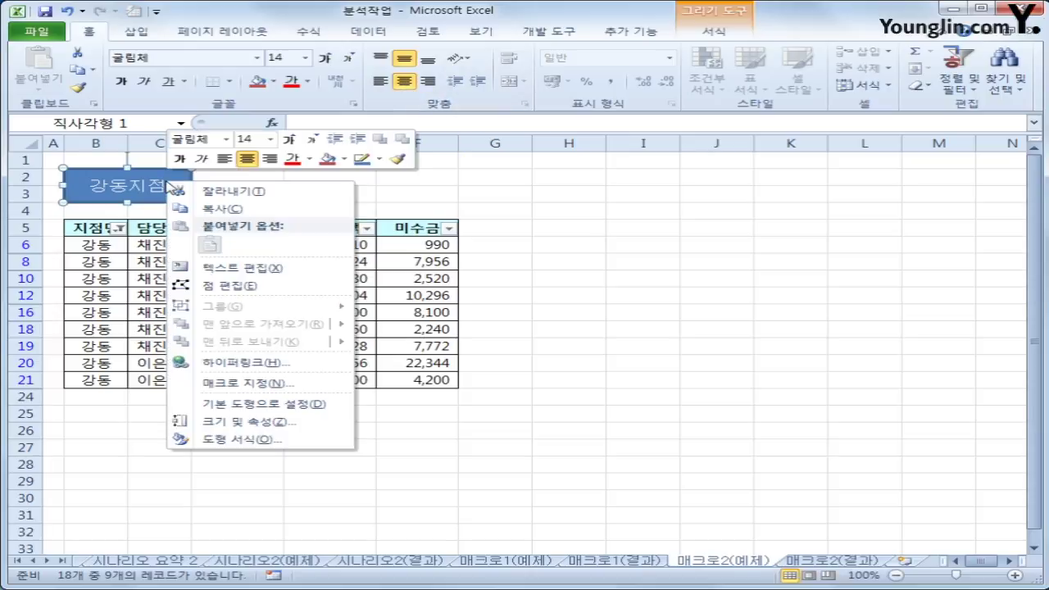
left_click(298, 382)
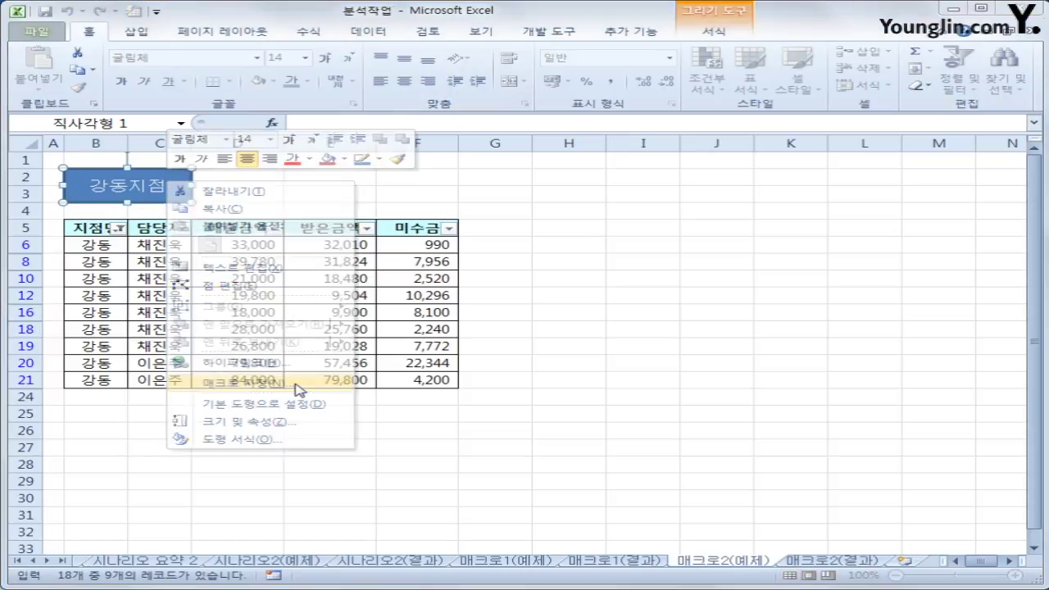
left_click_drag(399, 250, 694, 164)
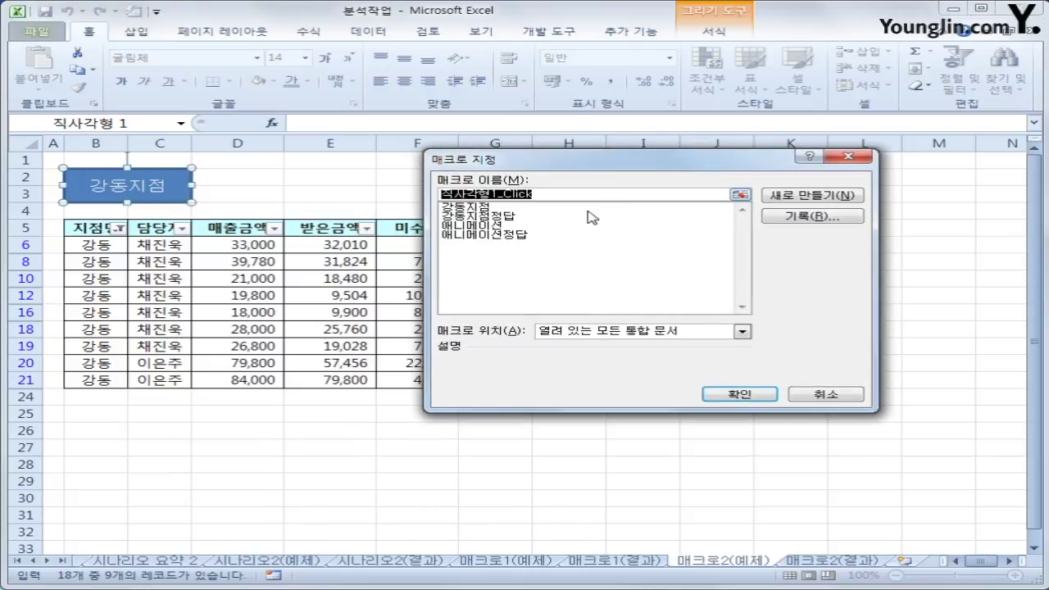
left_click(572, 208)
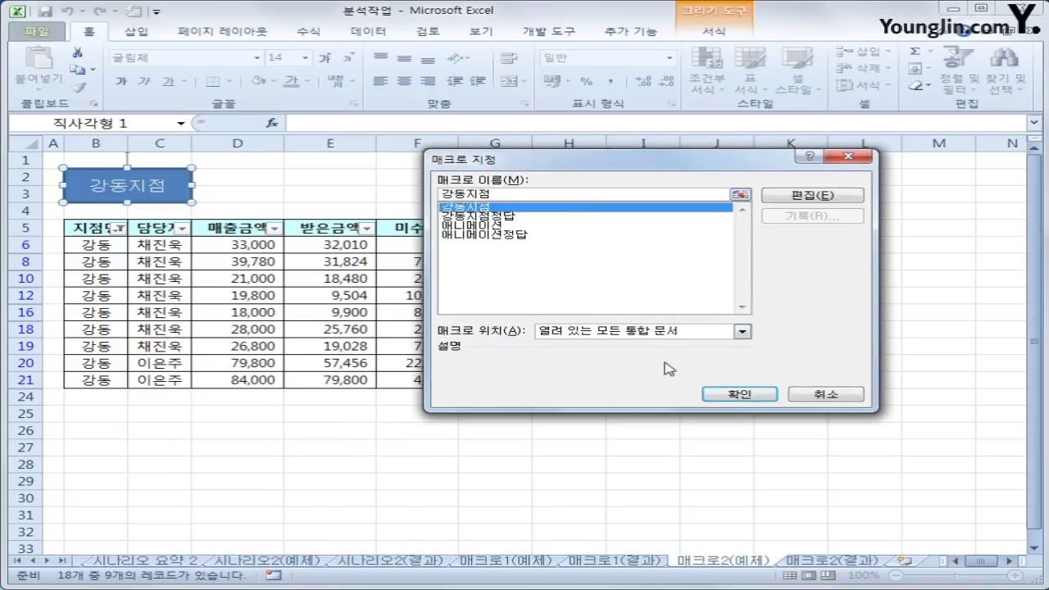
left_click(735, 394)
left_click(807, 423)
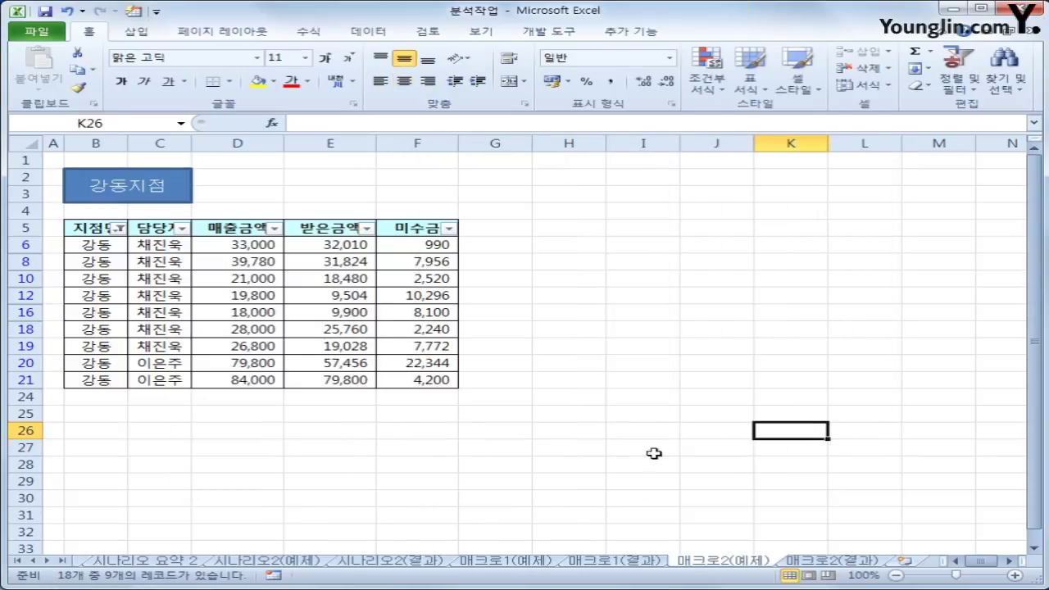
Turn off the table's filter and test the 강동지점 macro by running it from the rectangle
left_click(303, 327)
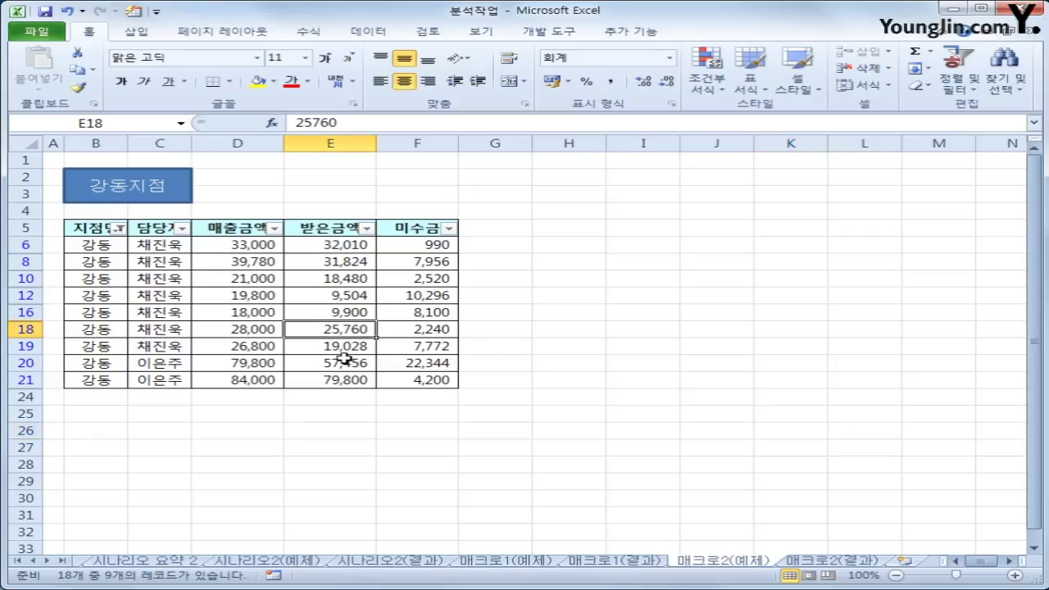
left_click(390, 33)
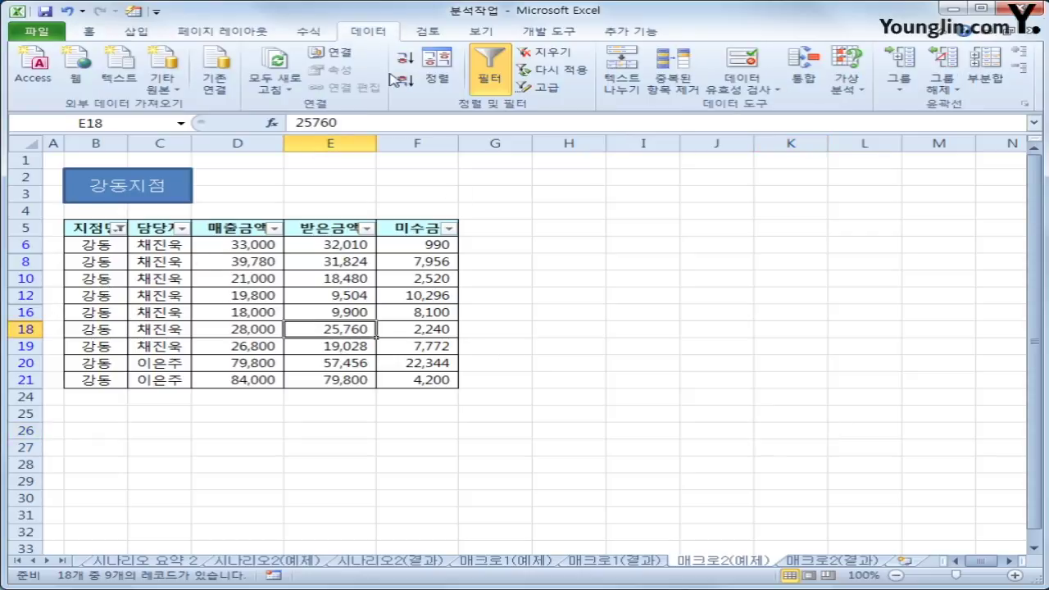
left_click(506, 77)
left_click(151, 195)
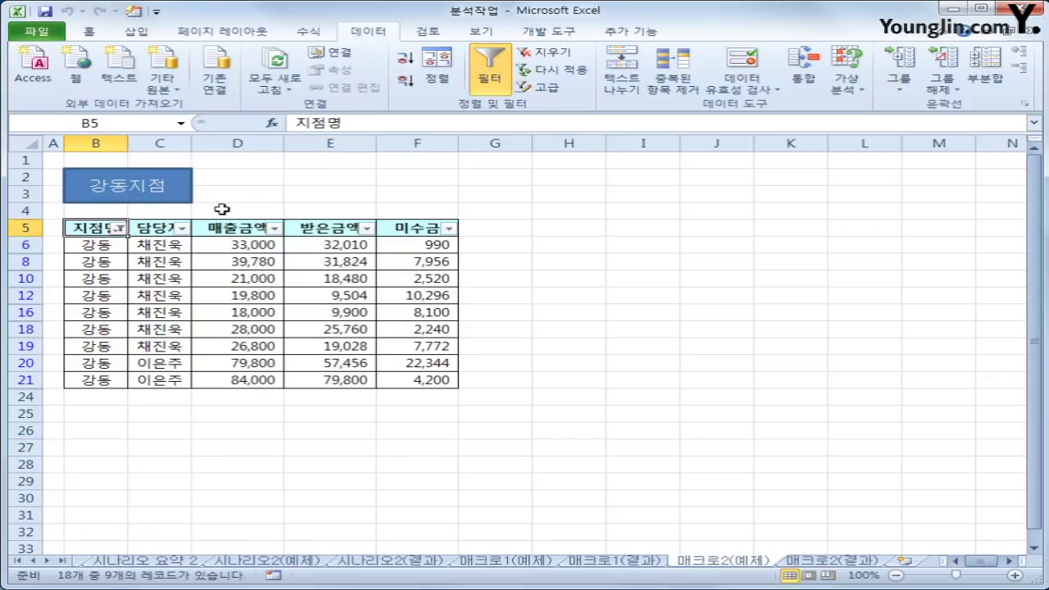